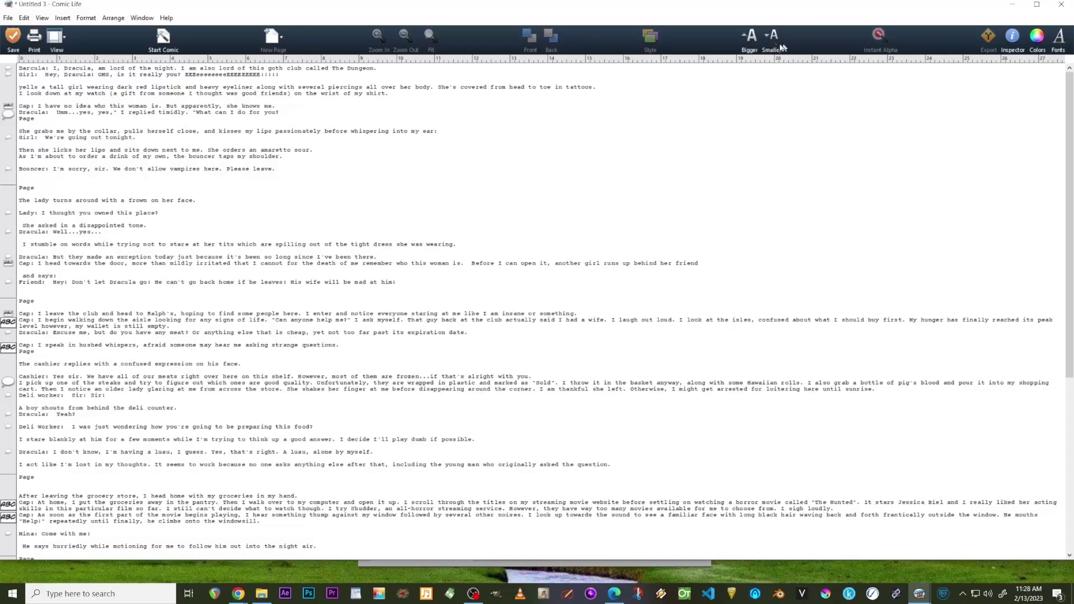
Enlarge the script text for easier reading and look through the opening pages of the script
click(745, 38)
click(745, 40)
click(745, 40)
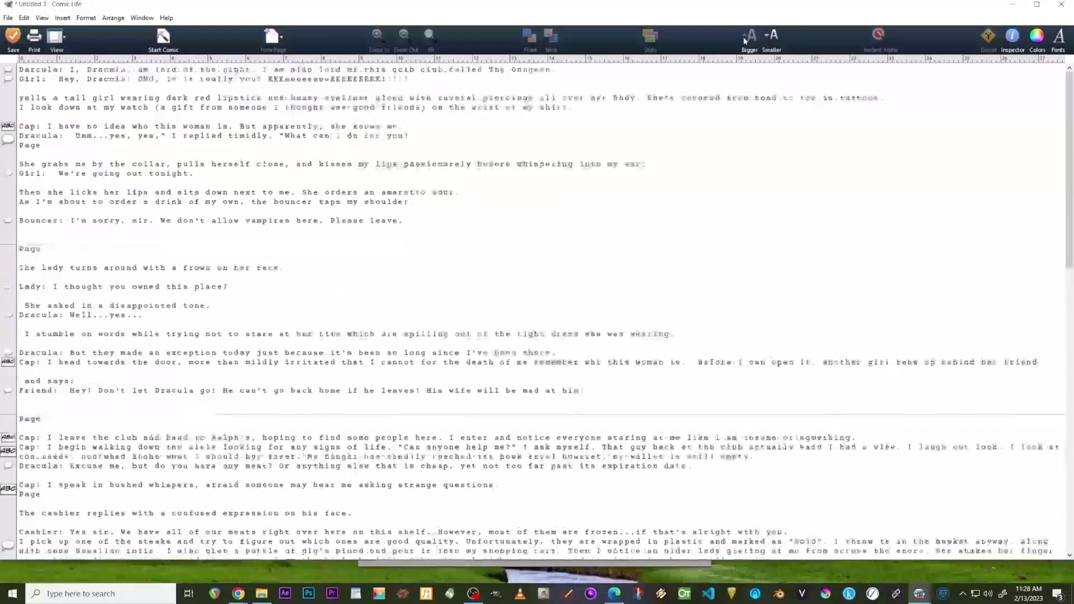
click(745, 42)
click(745, 42)
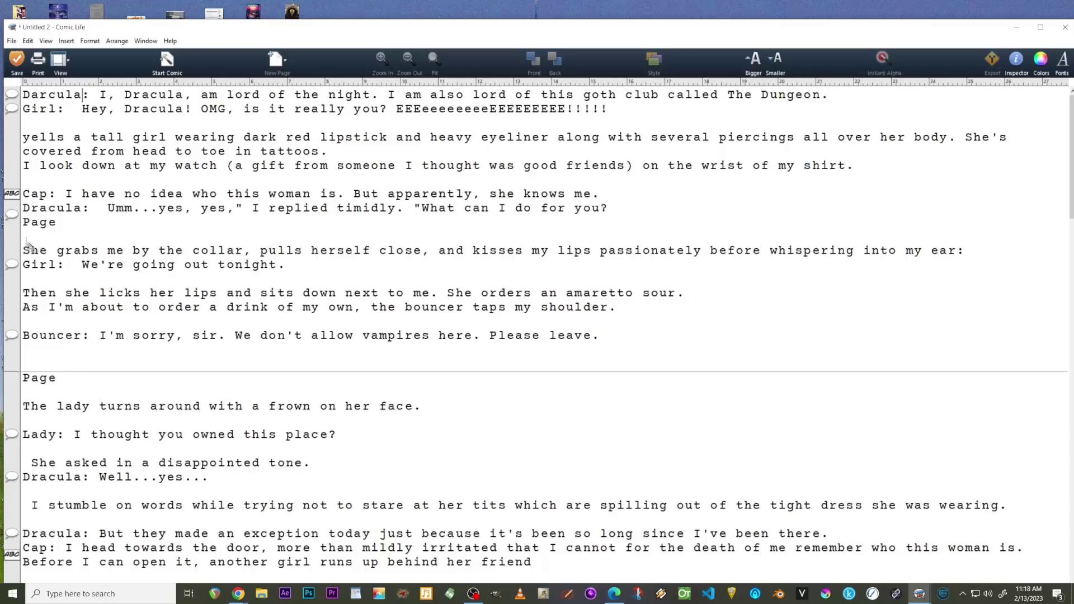
scroll(61, 242, down, 7)
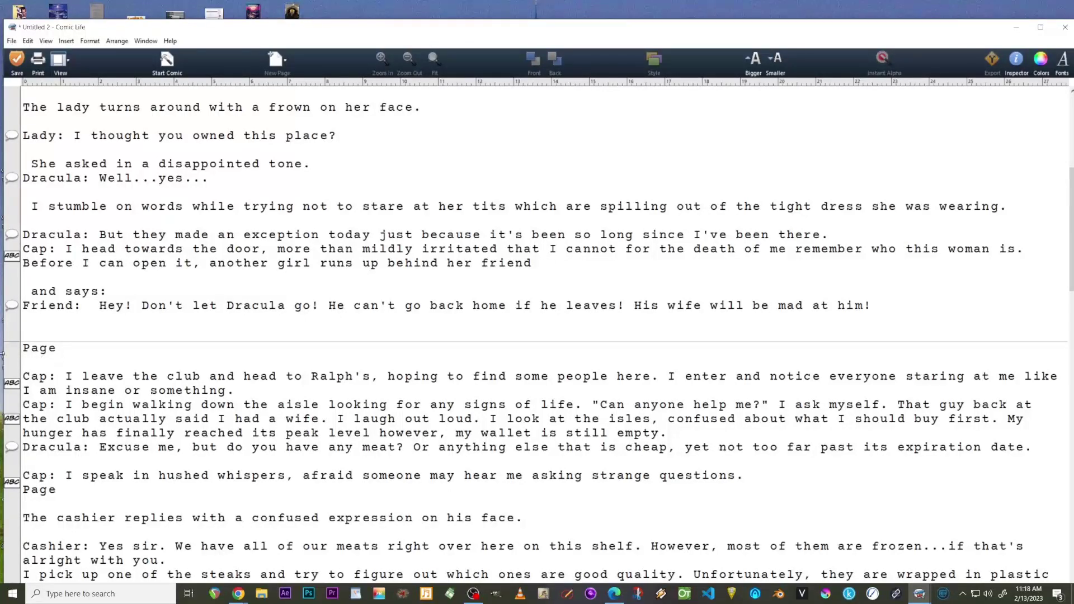
scroll(302, 361, up, 4)
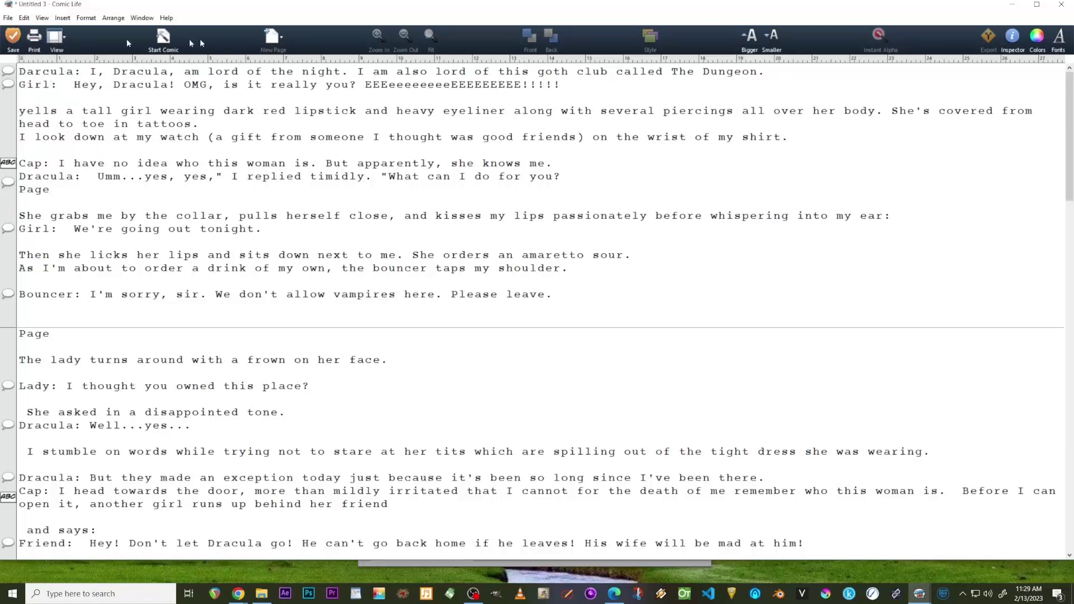
Start the comic from the Blank (with Styles) template and place a panel layout from the 60's Comic 1 set on the page
click(162, 45)
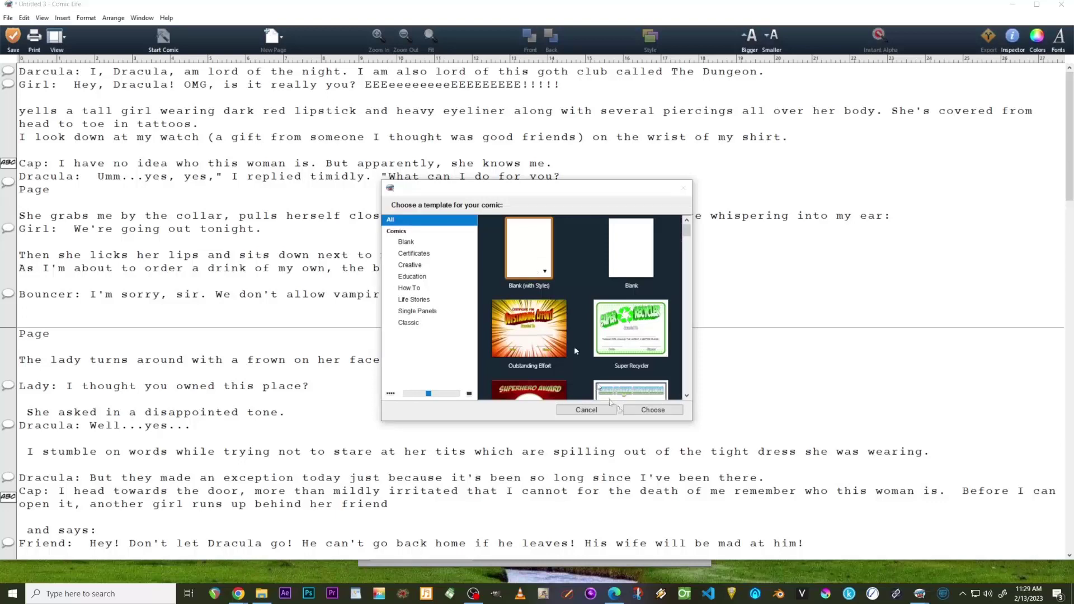
click(651, 411)
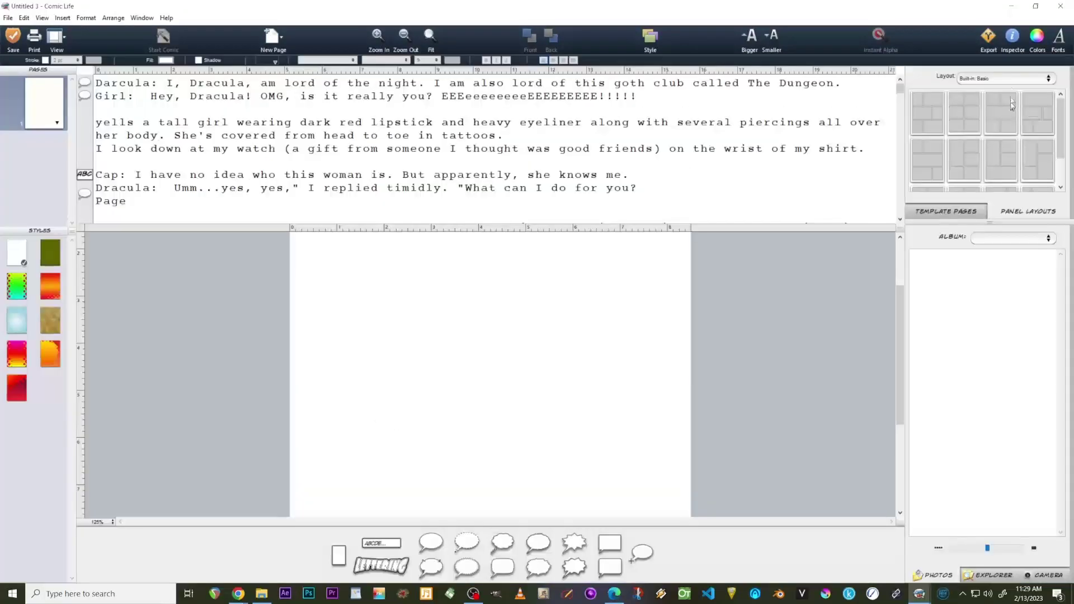
click(998, 77)
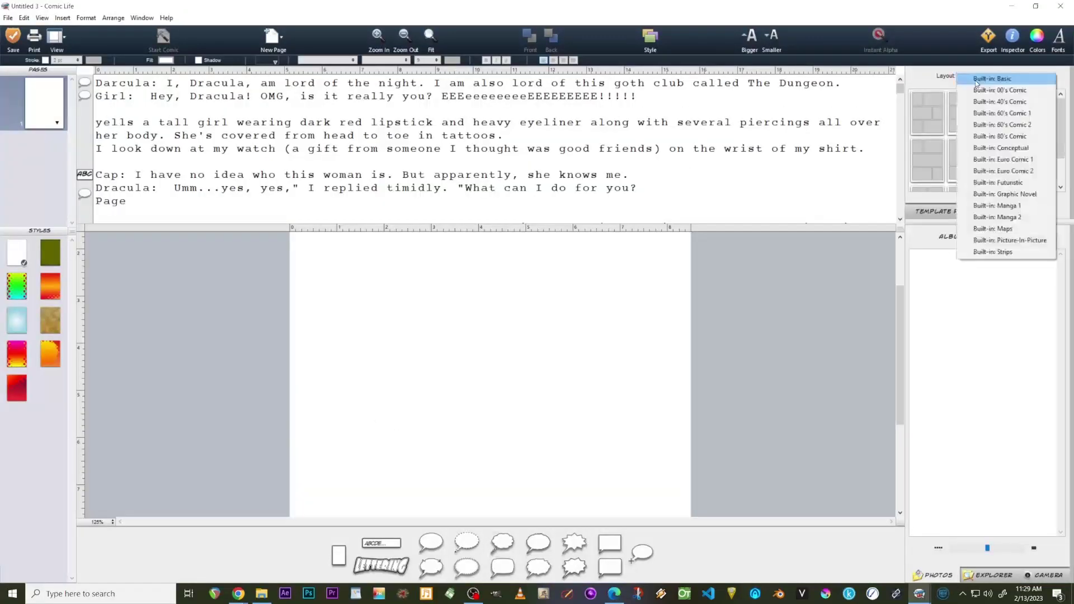
click(993, 112)
drag(942, 121, 504, 376)
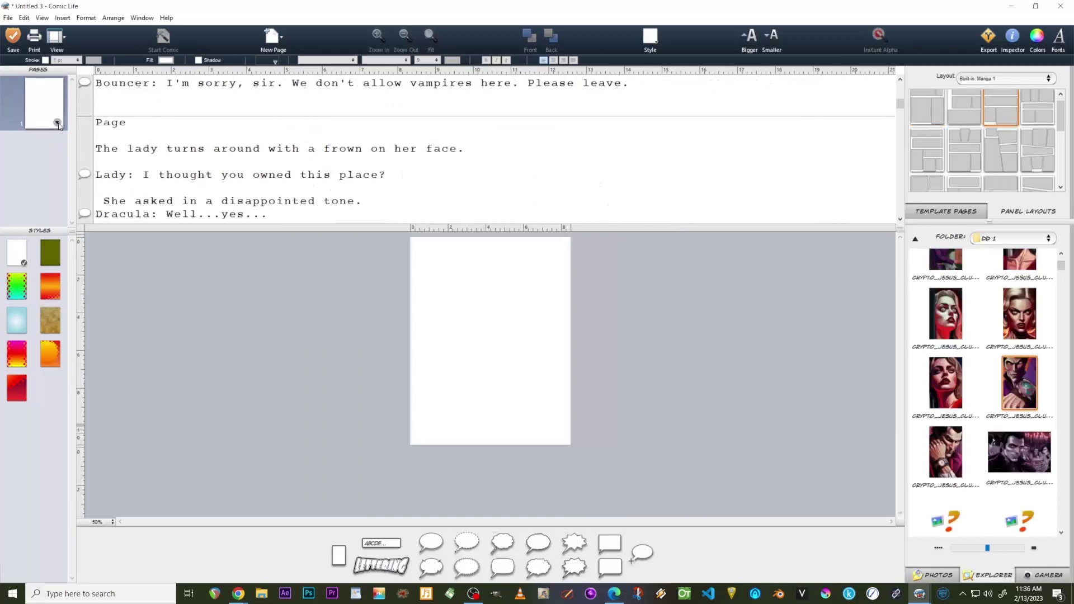
Add two blank pages after page 1, and delete the third page
click(57, 122)
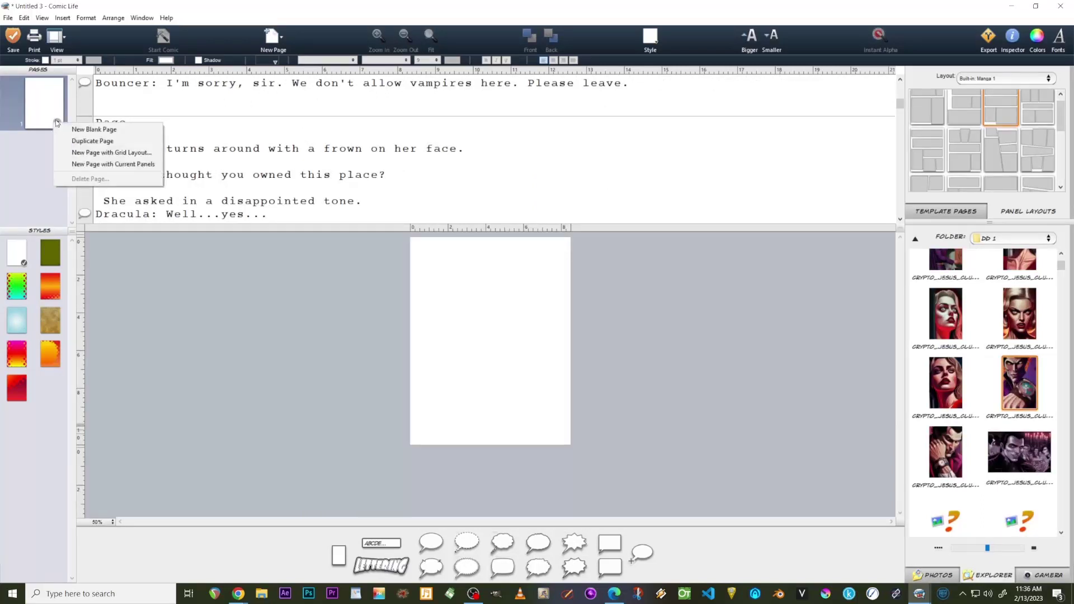
click(77, 129)
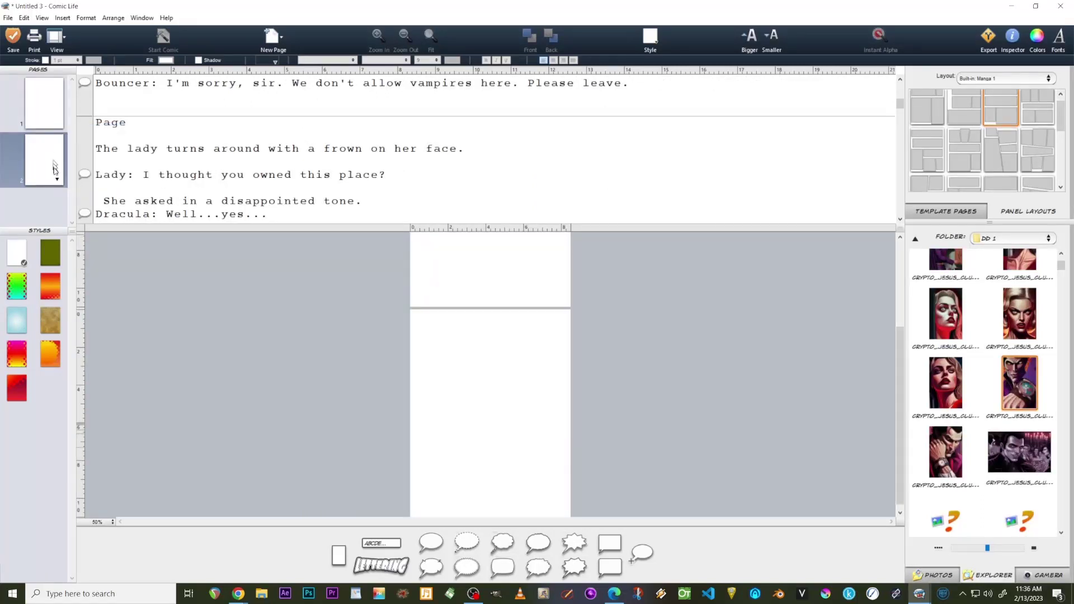
click(57, 179)
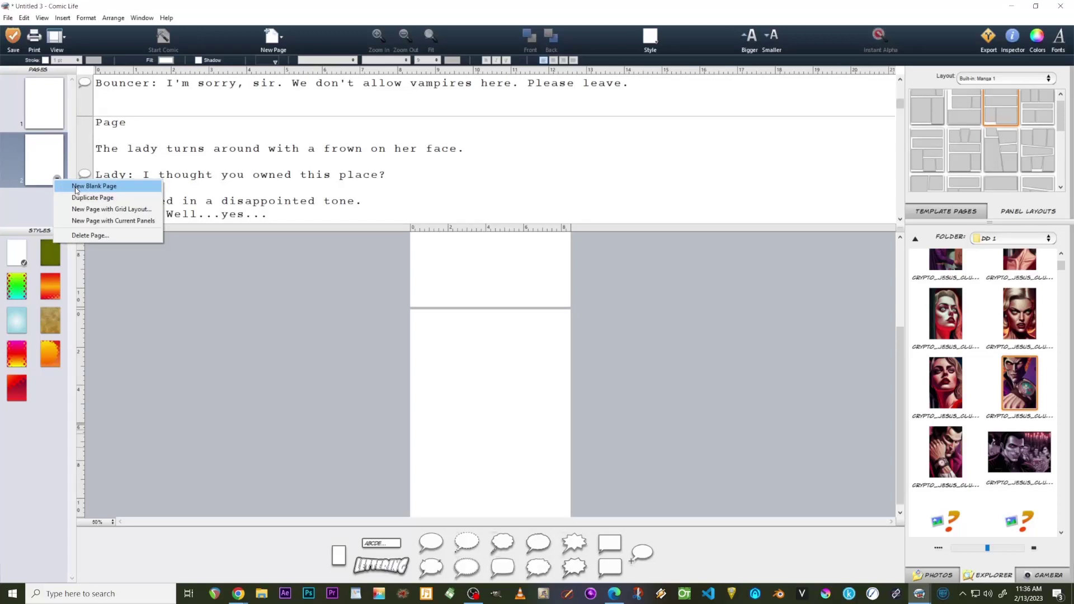
click(77, 188)
click(56, 220)
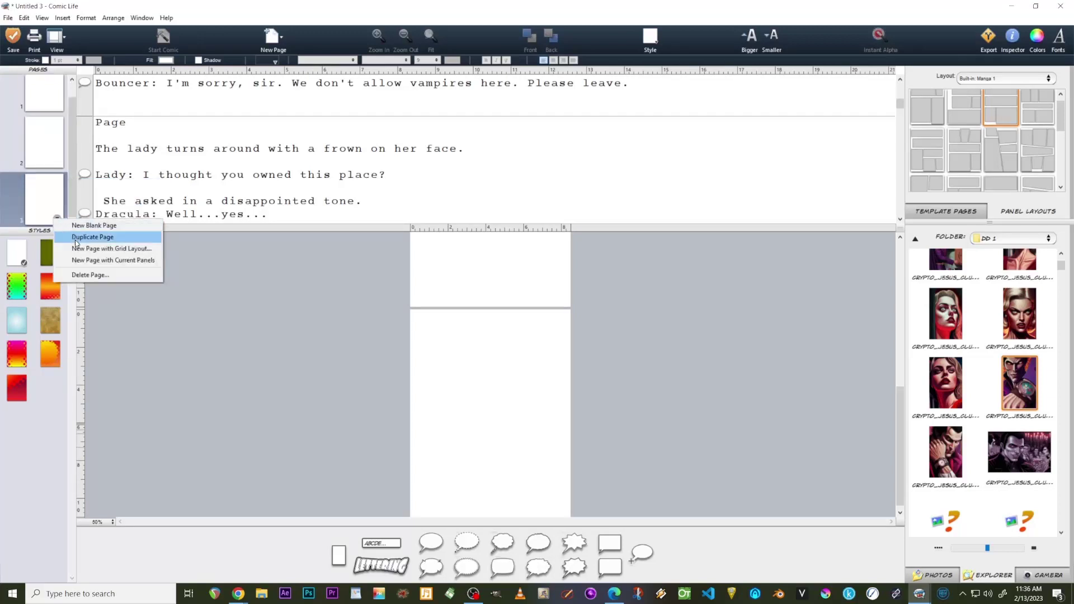
click(78, 275)
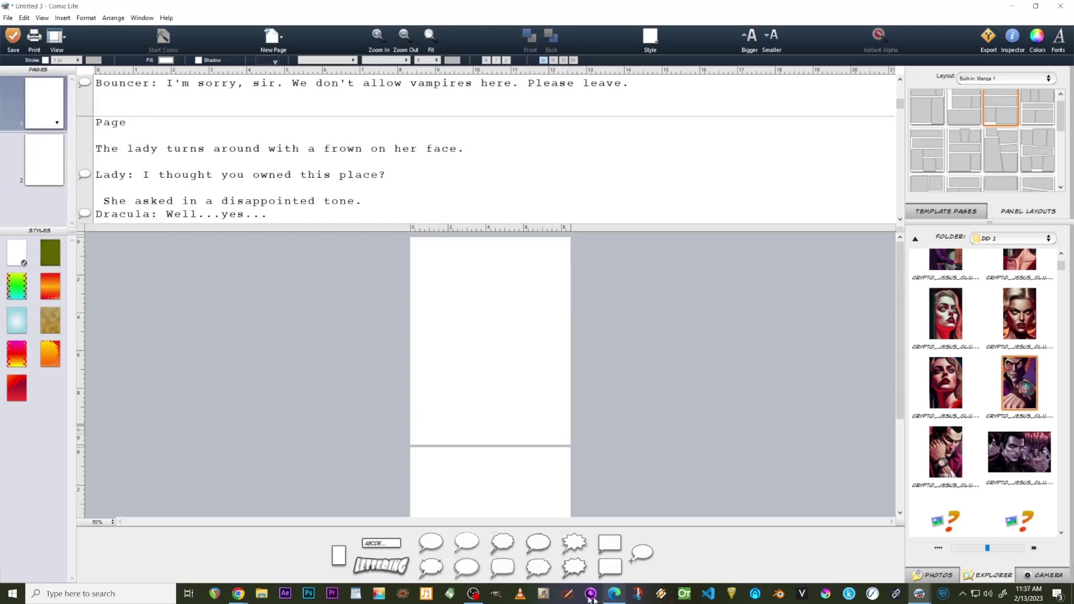
Add an empty panel to page 1, and reshape the upper-right panel on page 3 by moving its two top corners up
drag(328, 556, 481, 301)
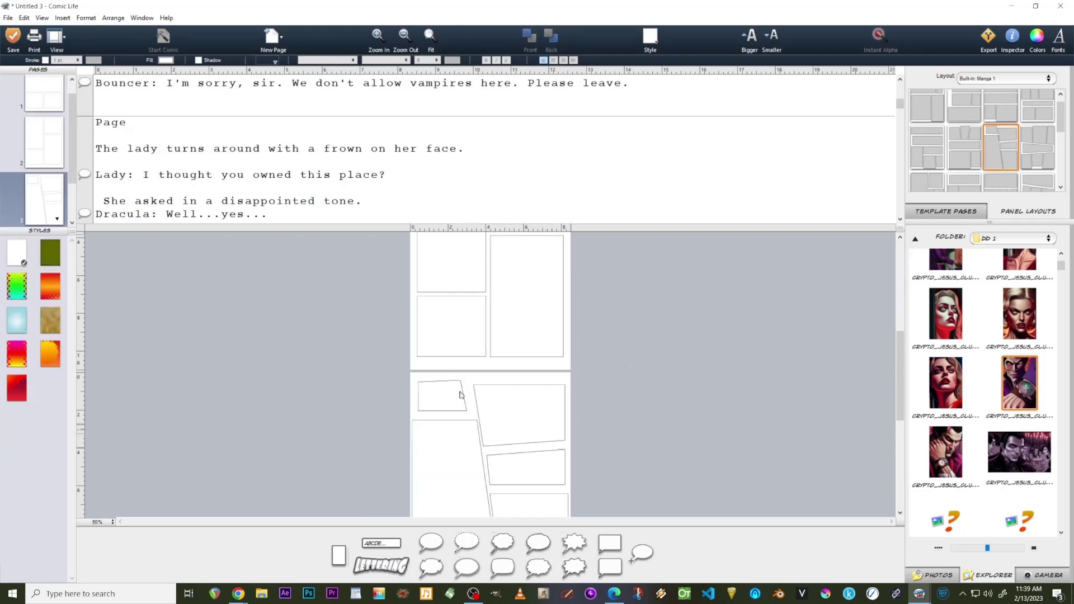
click(450, 399)
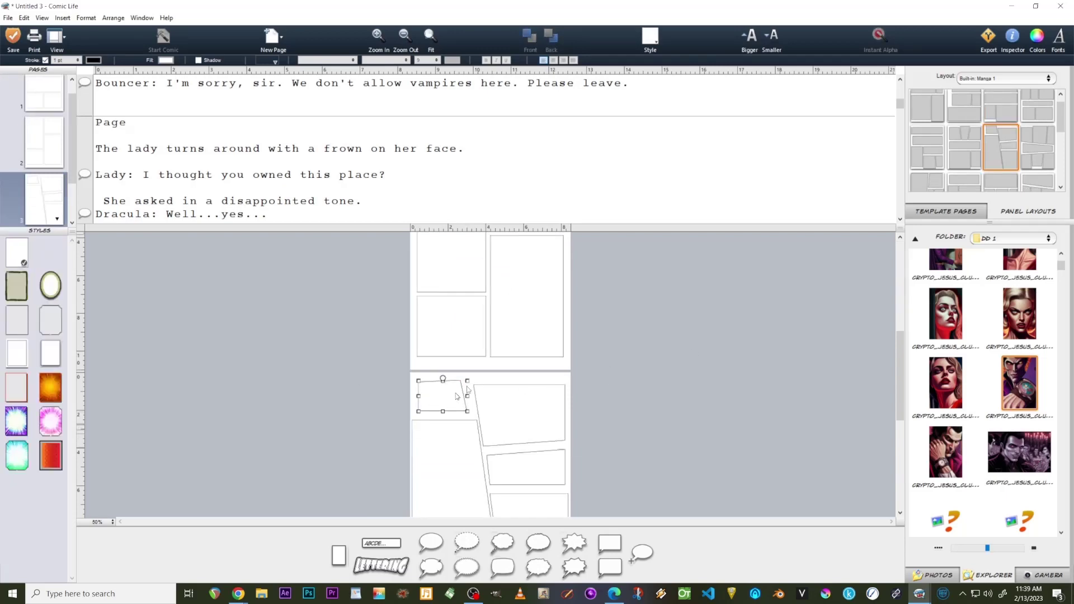
click(546, 300)
mouse_move(474, 386)
mouse_down()
mouse_move(466, 375)
mouse_move(461, 386)
mouse_move(470, 371)
mouse_move(472, 389)
mouse_move(477, 377)
mouse_up()
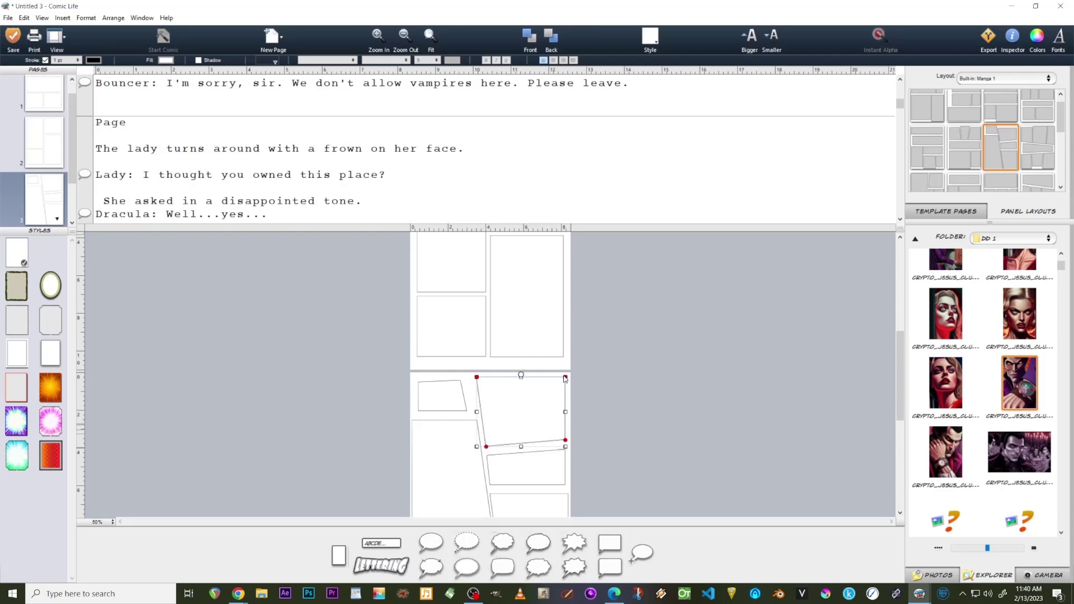
mouse_move(564, 379)
mouse_down()
mouse_move(549, 384)
mouse_move(565, 382)
mouse_up()
Examine the Camera, Photos and Explorer image sources and the parent folders available above DD 1
scroll(565, 382, up, 3)
scroll(985, 302, up, 2)
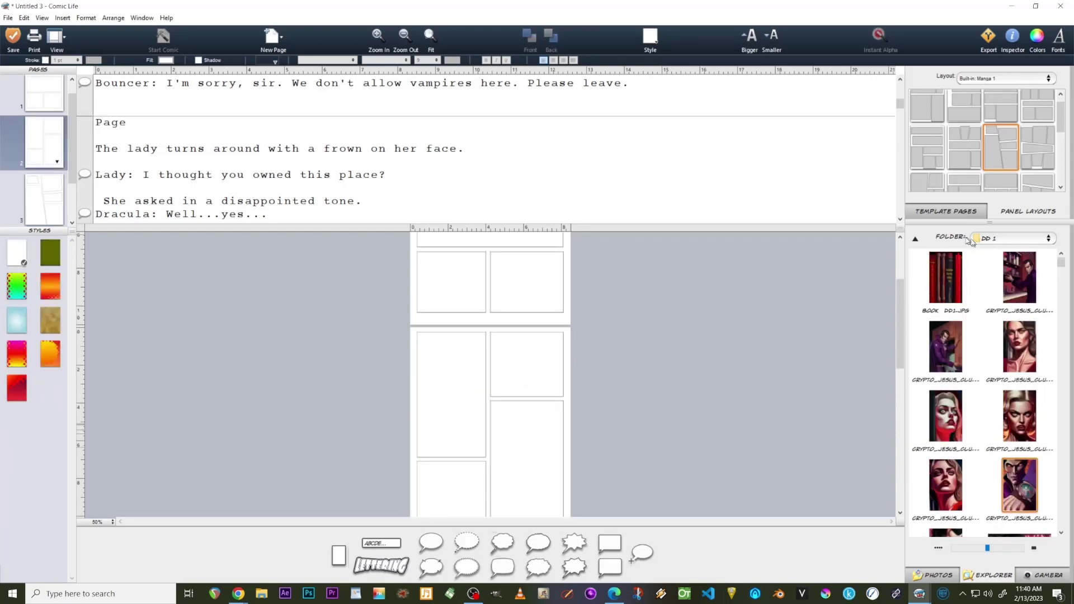
click(1002, 238)
click(1046, 575)
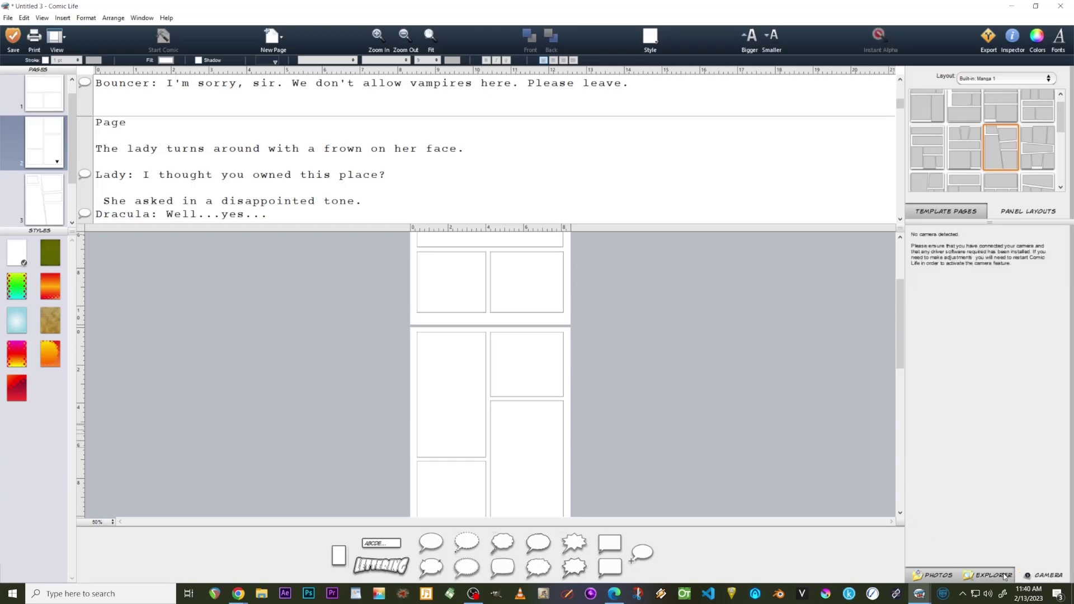
click(1067, 576)
click(943, 576)
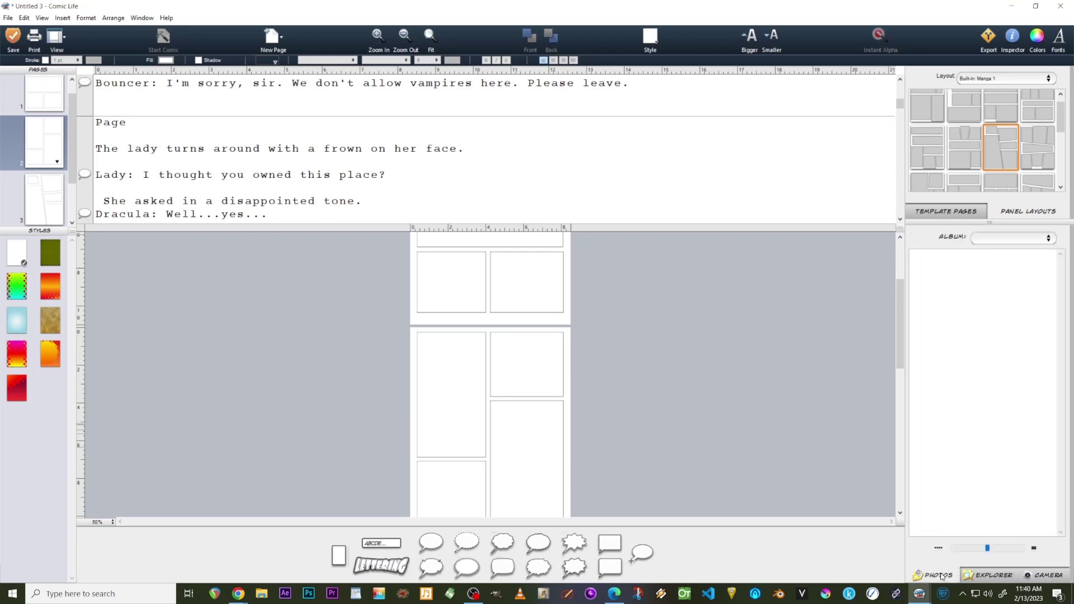
click(987, 579)
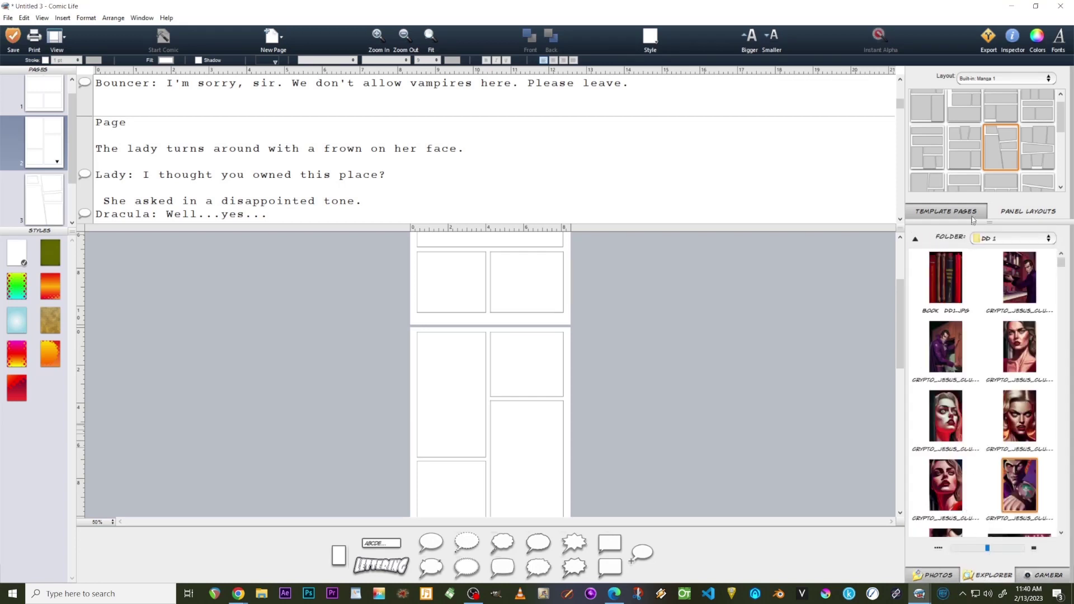
click(1010, 241)
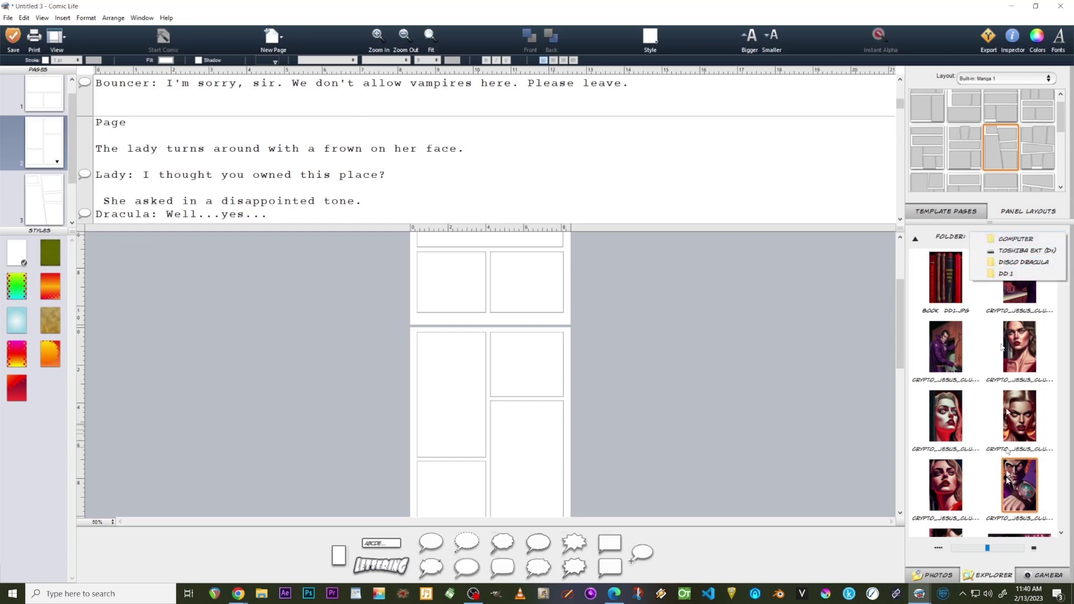
click(984, 580)
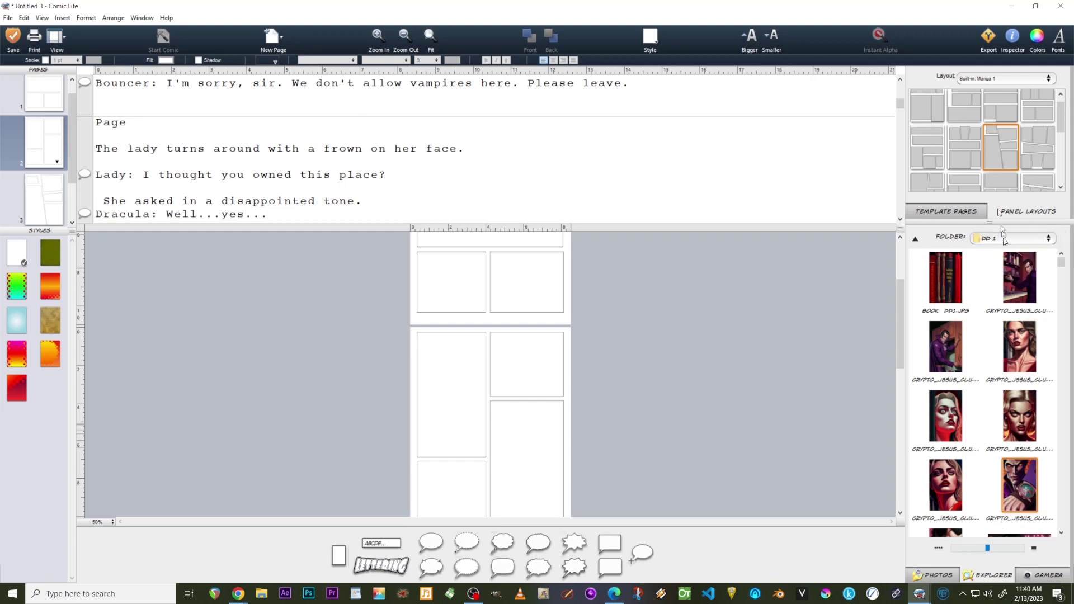
click(976, 240)
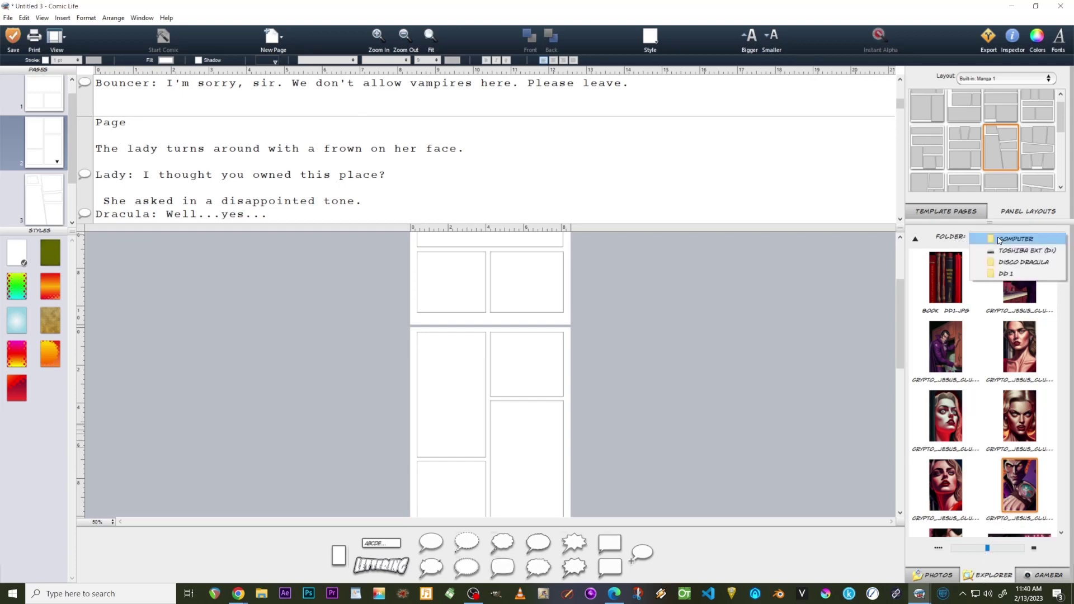
click(949, 231)
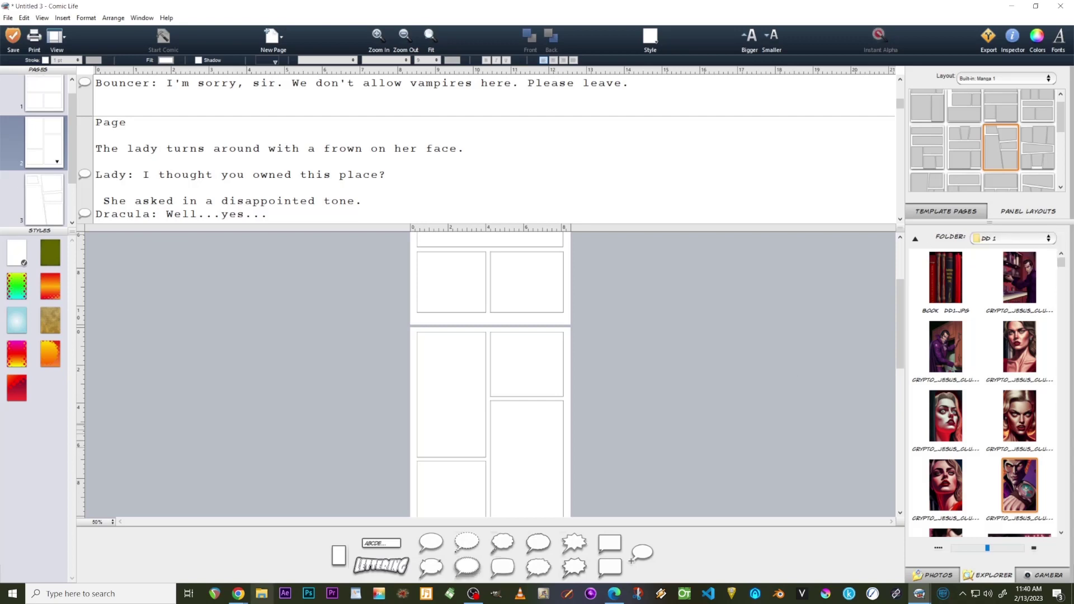
From the DD 1 folder in File Explorer, place the book image, the Dracula close shot and the woman's close-up into page 1 panels
click(267, 593)
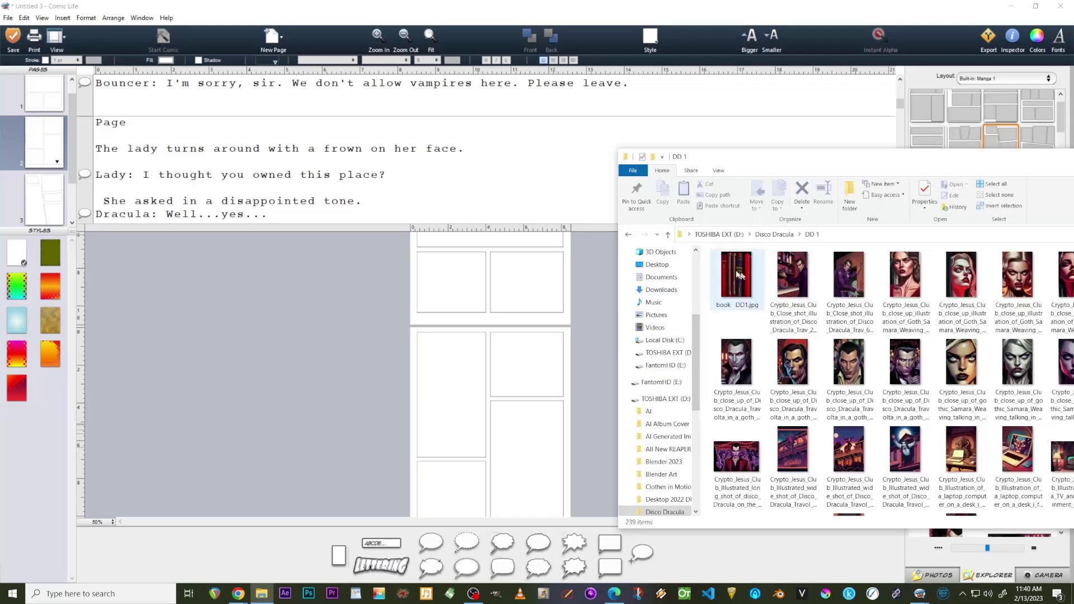
drag(736, 275, 457, 292)
drag(792, 274, 462, 260)
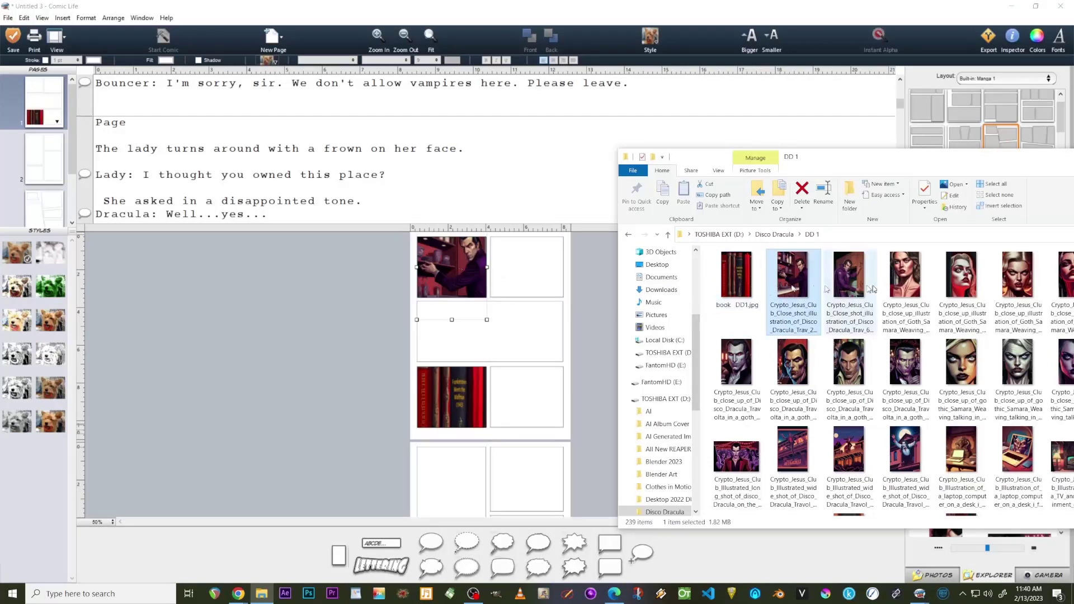
drag(904, 274, 546, 283)
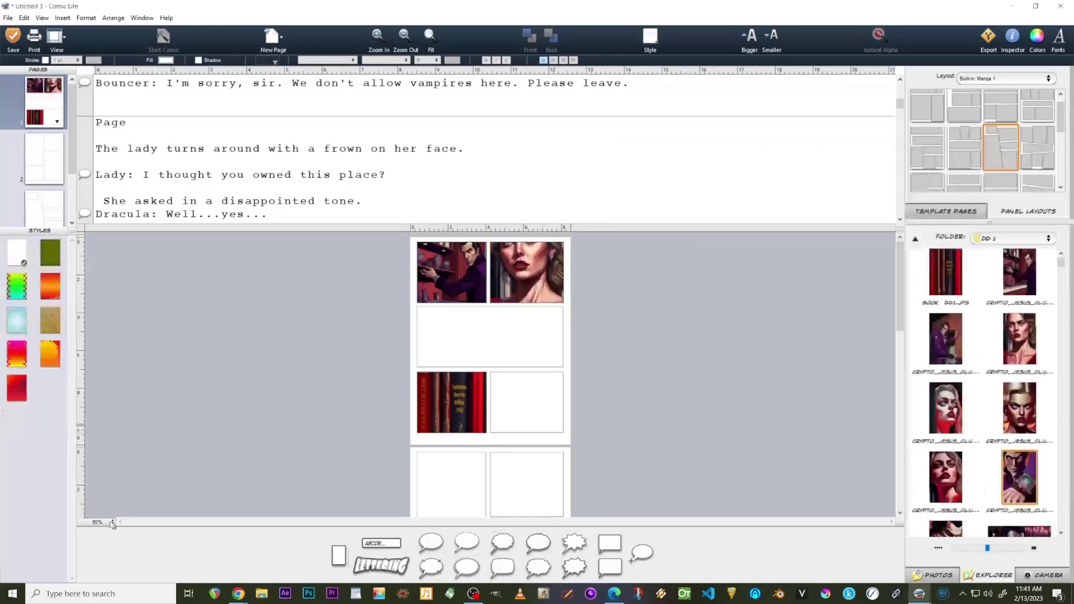
At 200% zoom, place Dracula's opening script line as a speech balloon over the woman's panel on page 1
click(112, 522)
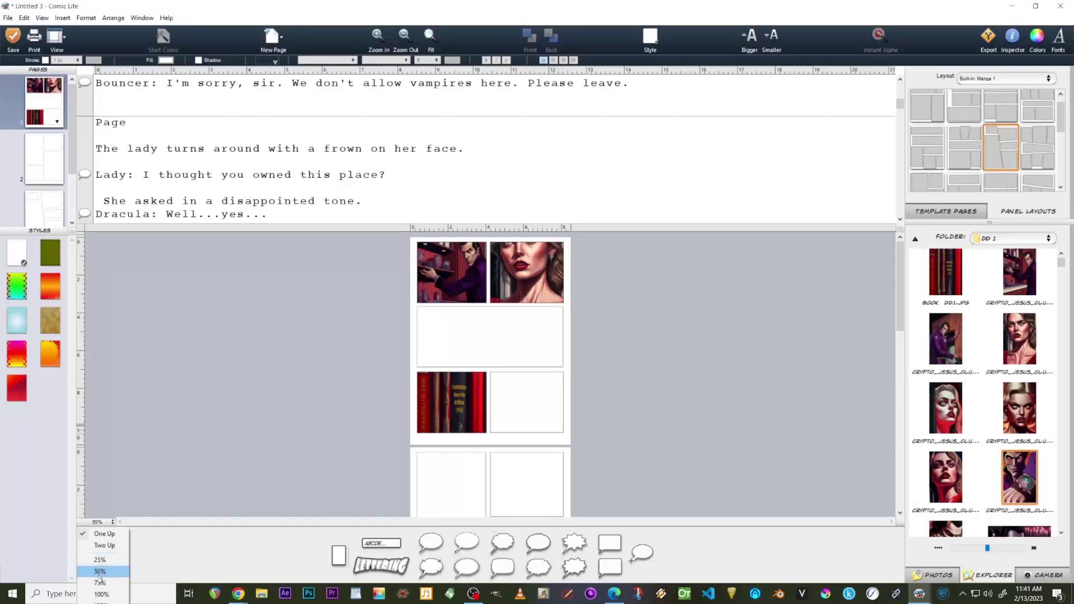
scroll(104, 571, down, 3)
click(101, 519)
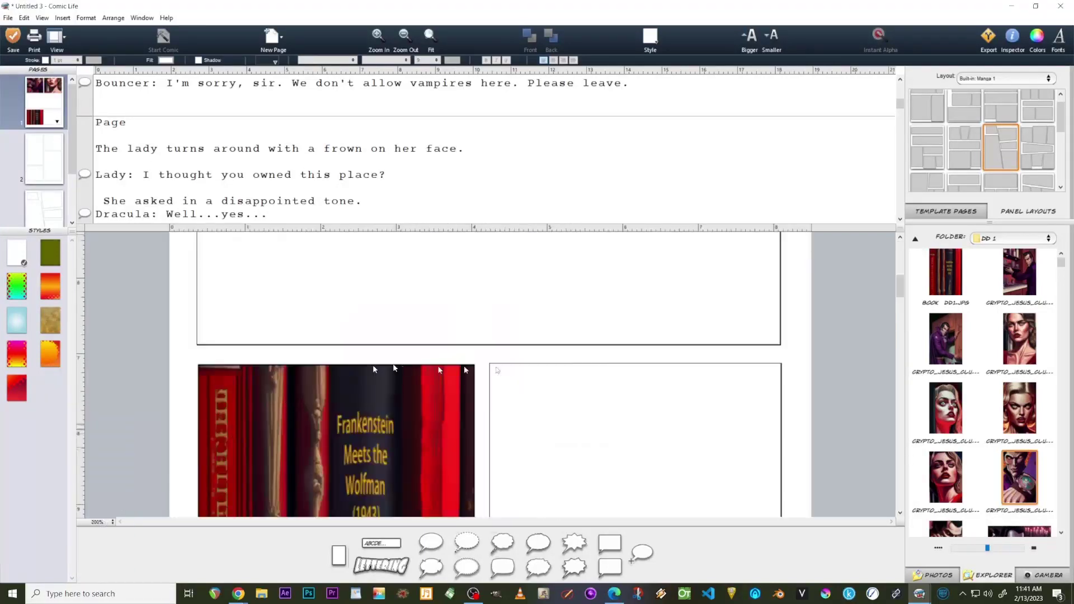
scroll(374, 418, up, 5)
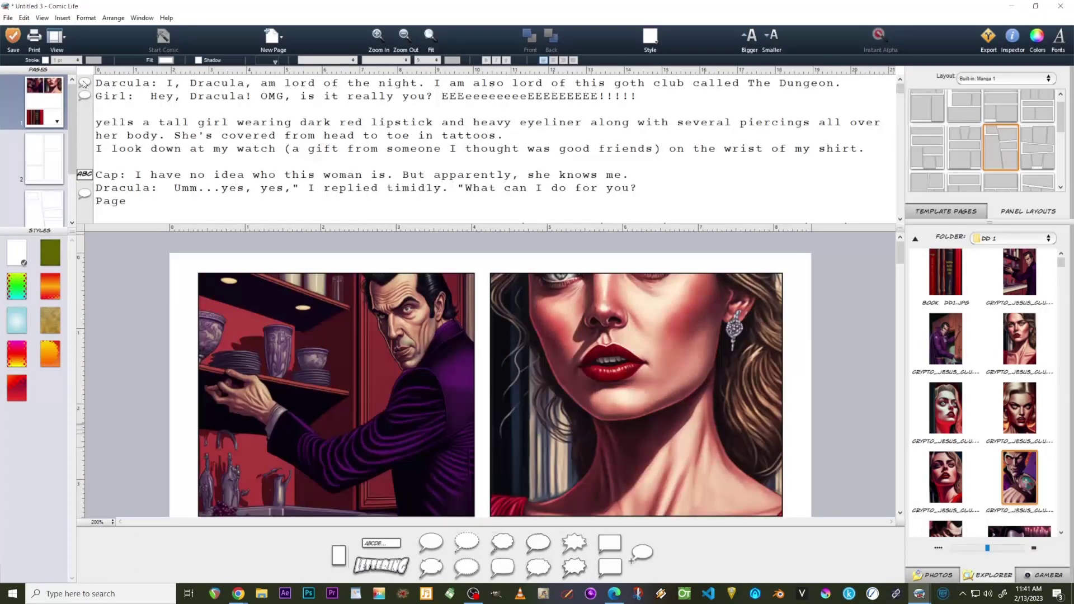
drag(84, 83, 710, 314)
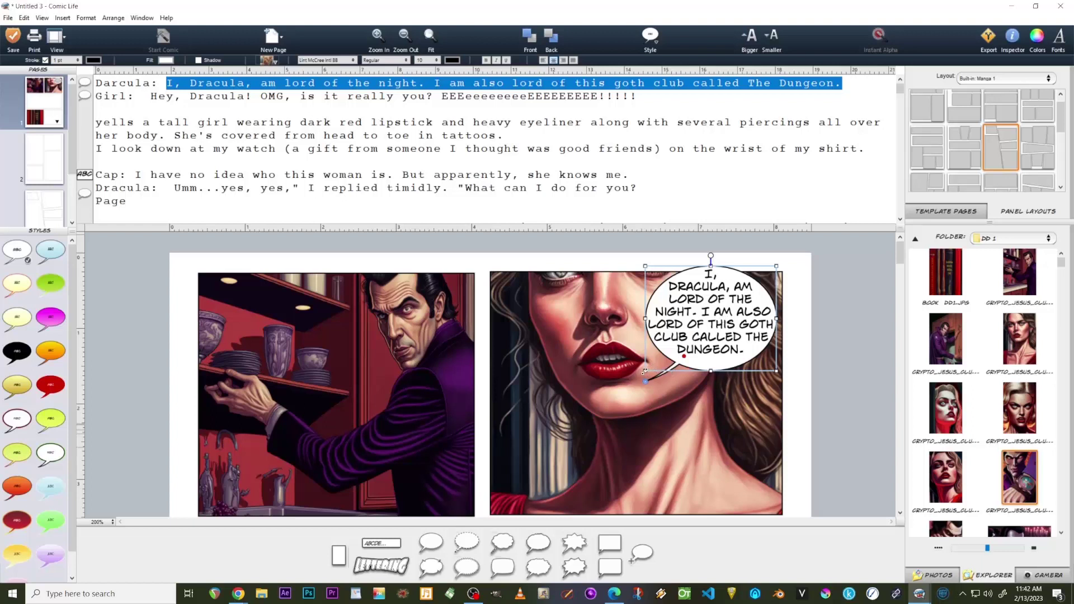
Reduce the speech balloon's height slightly, move its tail tip toward the woman's mouth, and bend the tail into a downward curve
mouse_move(645, 370)
mouse_down()
mouse_move(653, 374)
mouse_move(621, 381)
mouse_move(657, 372)
mouse_move(618, 406)
mouse_move(638, 386)
mouse_move(626, 363)
mouse_move(584, 371)
mouse_move(647, 362)
mouse_move(652, 436)
mouse_move(647, 368)
mouse_up()
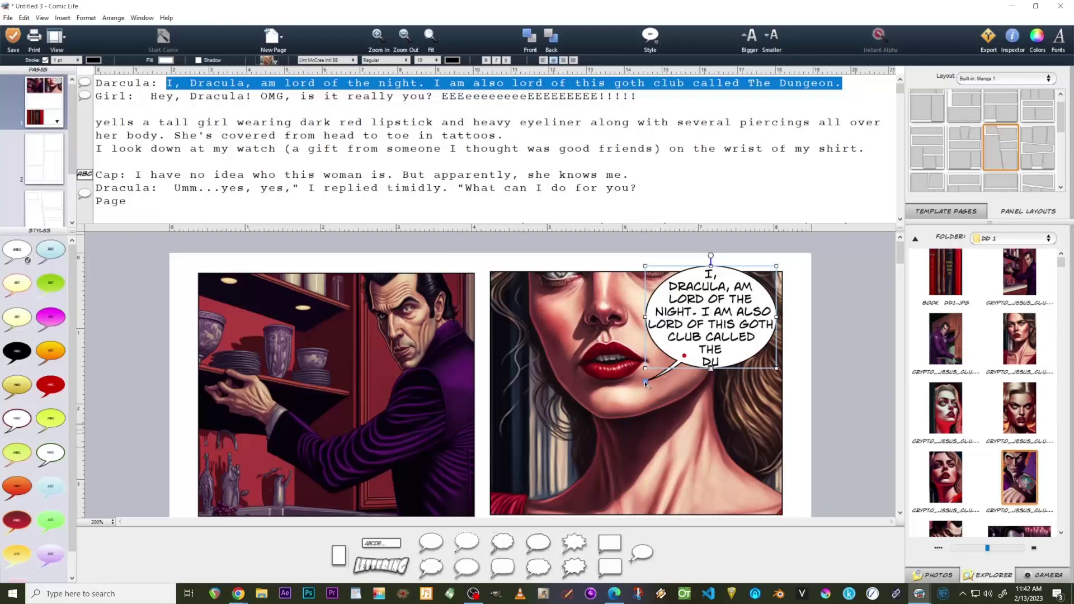
mouse_move(647, 383)
mouse_down()
mouse_move(666, 413)
mouse_move(616, 377)
mouse_move(683, 400)
mouse_move(657, 367)
mouse_move(632, 375)
mouse_up()
drag(677, 355, 687, 409)
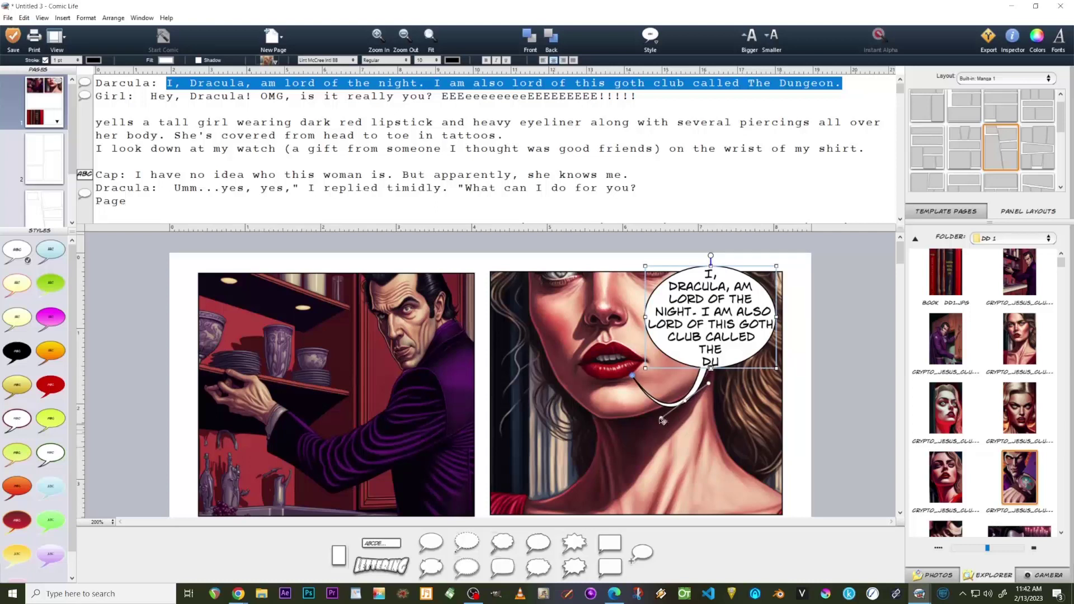
drag(662, 419, 683, 445)
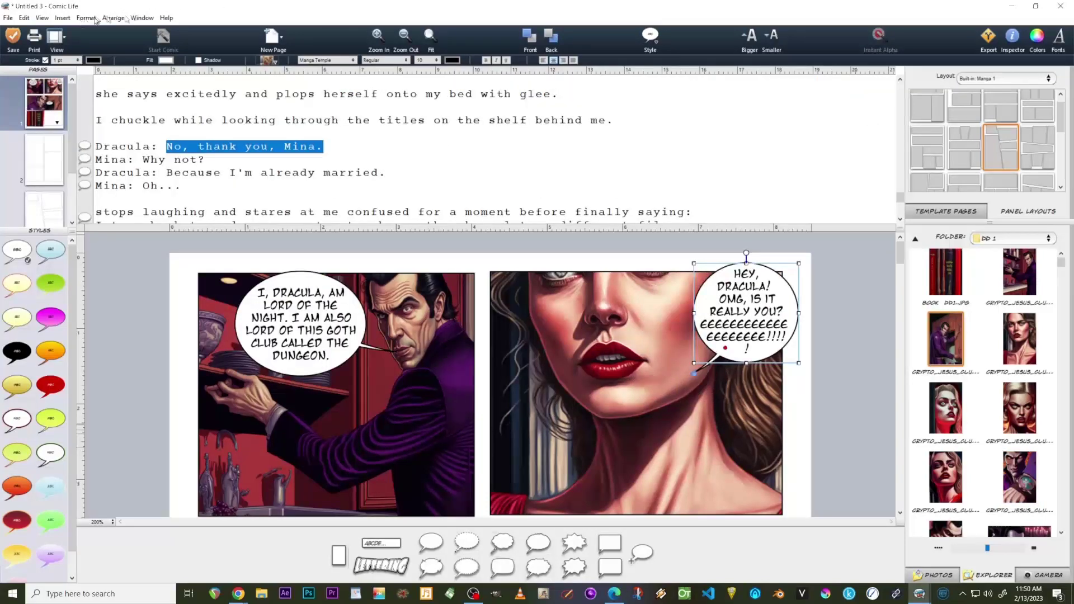
Clip the woman's speech balloon so its overhanging part is cut off at the panel border
click(106, 19)
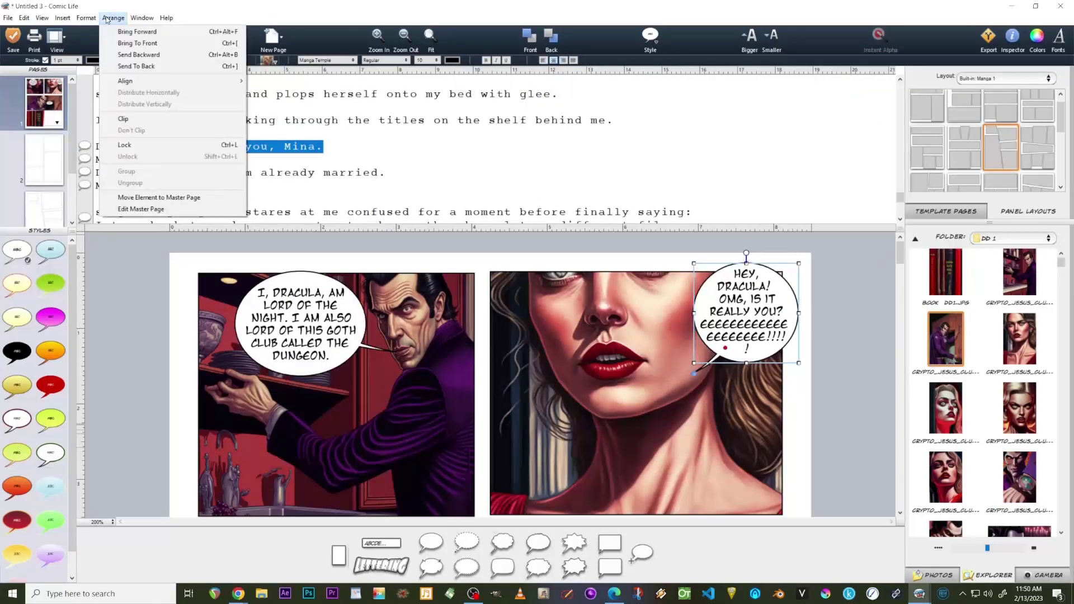
click(123, 119)
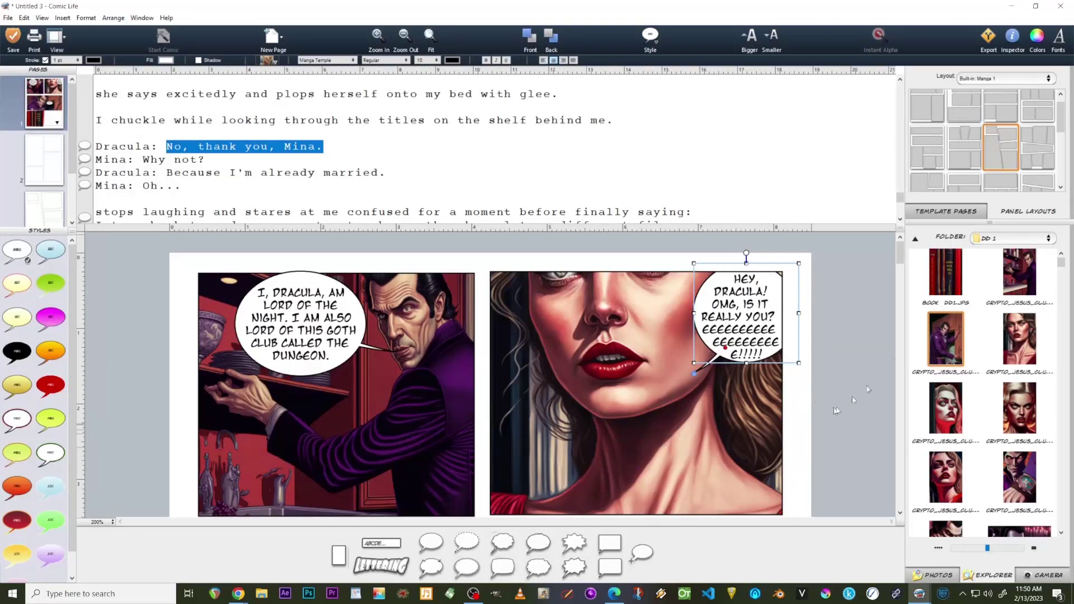
click(852, 322)
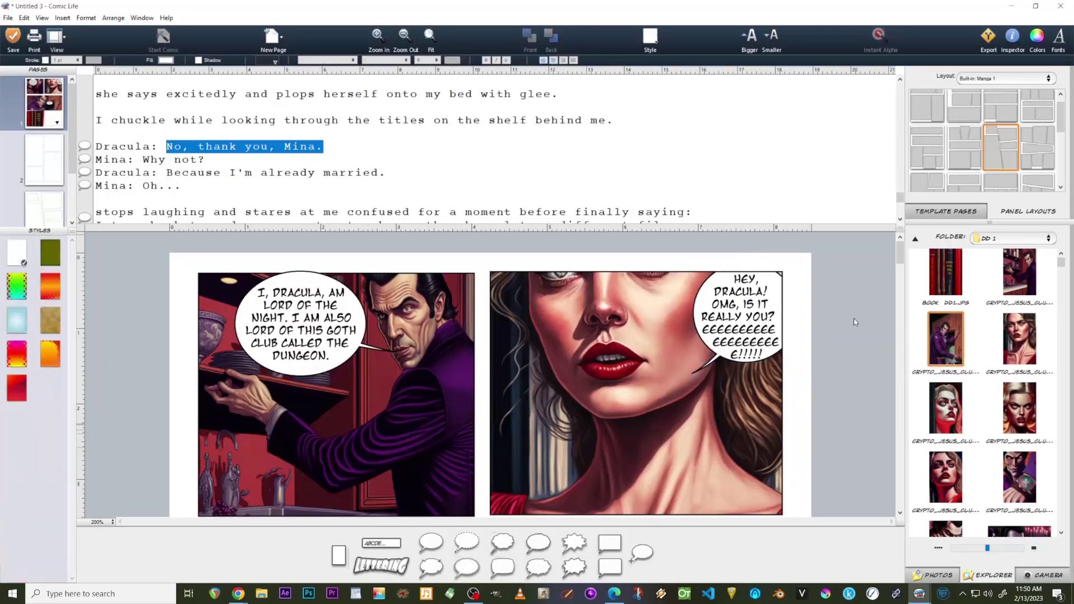
Delete the existing text in the woman's clipped balloon and try "GAHHH!" as replacement wording
double_click(725, 323)
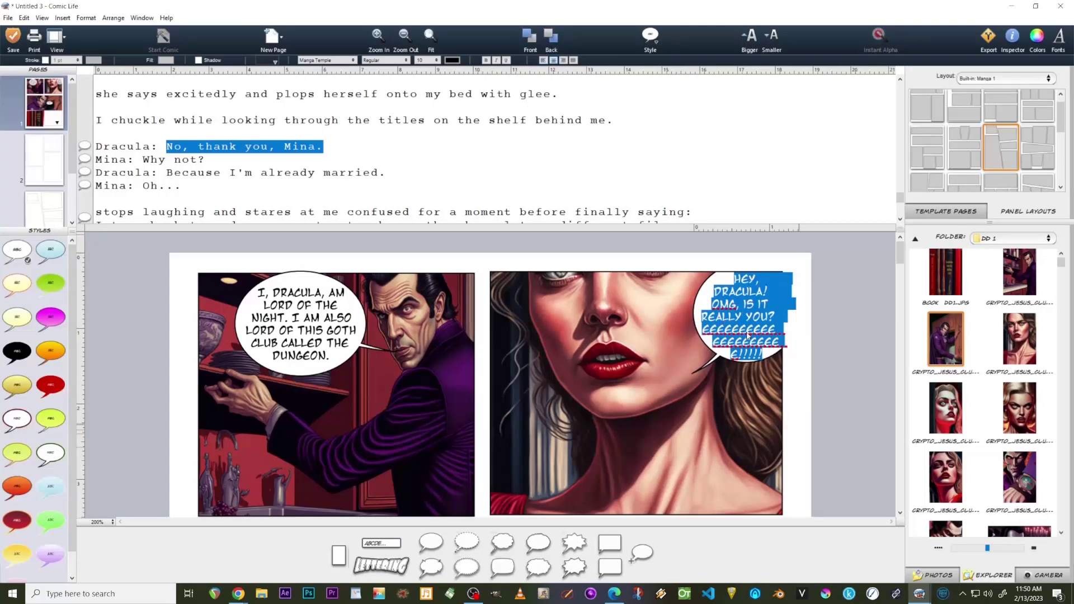
key(BackSpace)
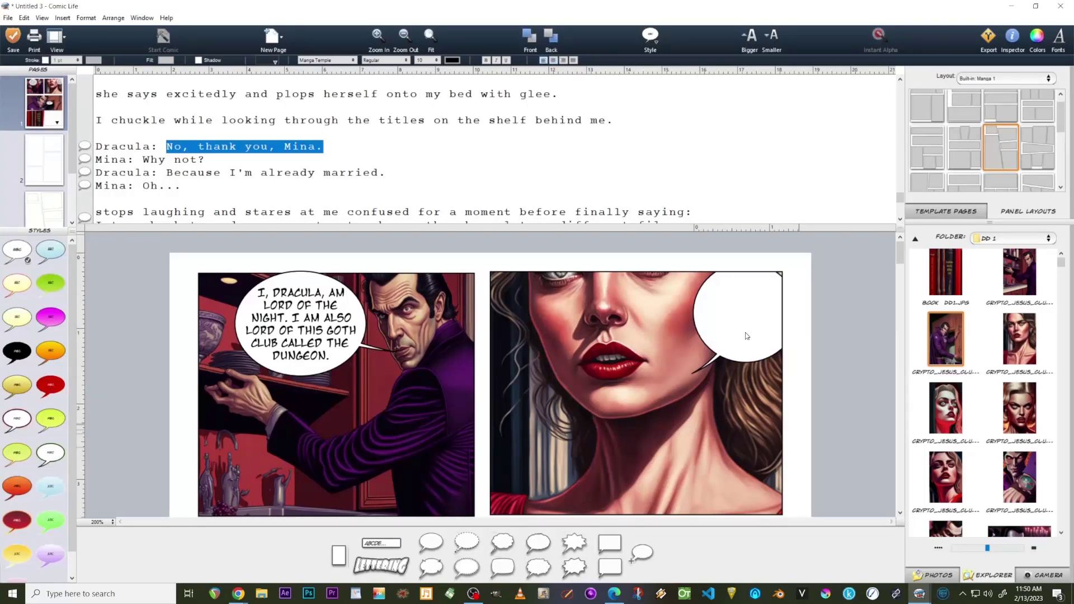
text(GAHHHH)
text(~!)
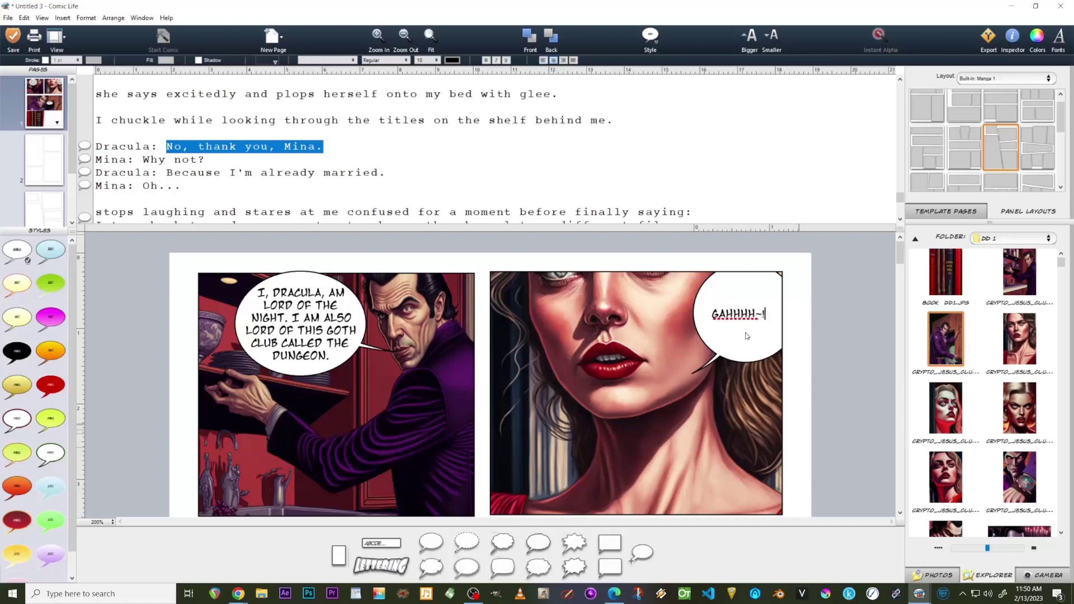
key(BackSpace)
key(BackSpace)
key(BackSpace)
key(BackSpace)
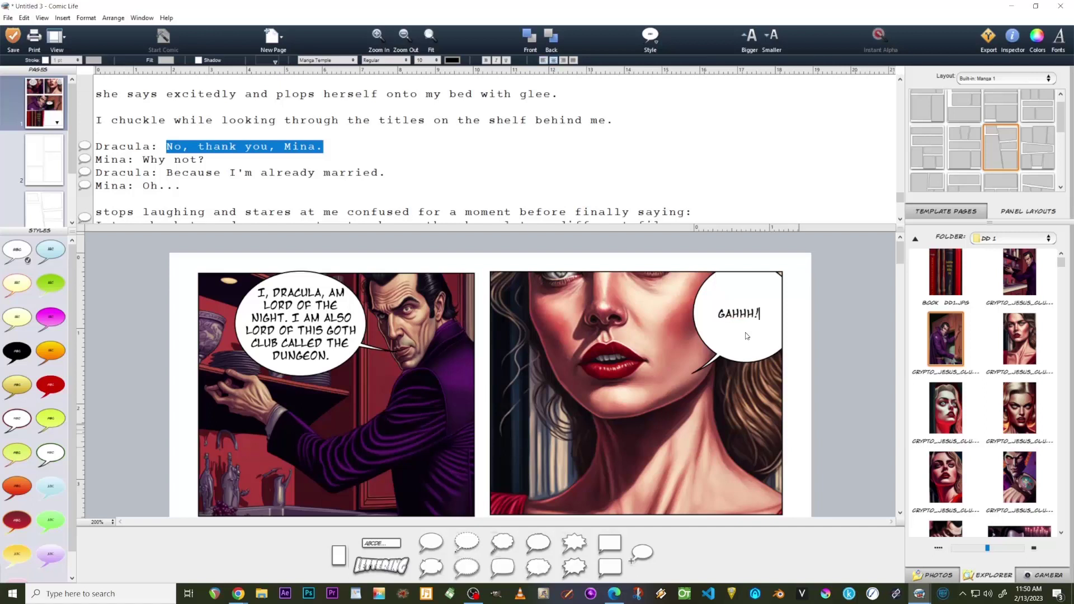
key(BackSpace)
key(BackSpace)
key(BackSpace)
key(BackSpace)
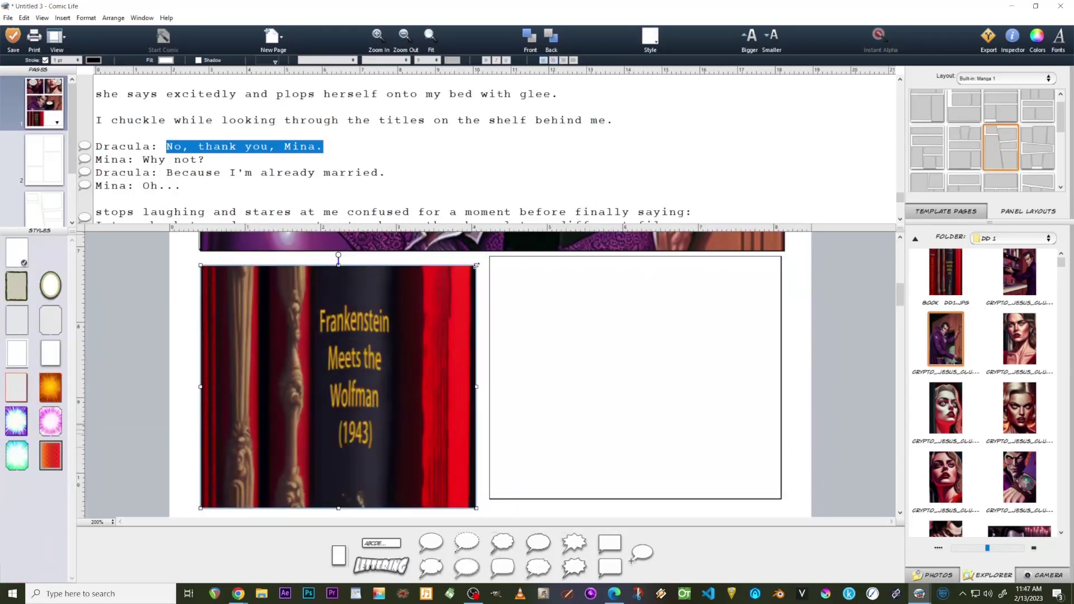
Shrink the book panel on page 1 slightly from its upper-right corner and pull the book image out of its frame
mouse_move(476, 267)
mouse_down()
mouse_move(451, 284)
mouse_move(493, 268)
mouse_move(478, 264)
mouse_move(482, 274)
mouse_up()
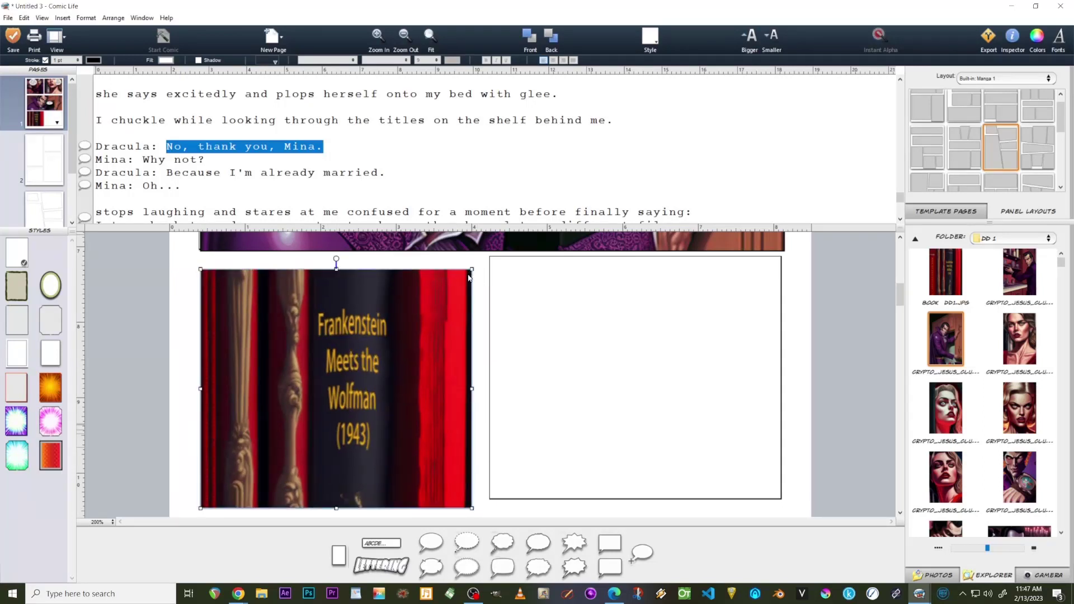
click(345, 366)
drag(345, 366, 836, 386)
scroll(836, 388, down, 3)
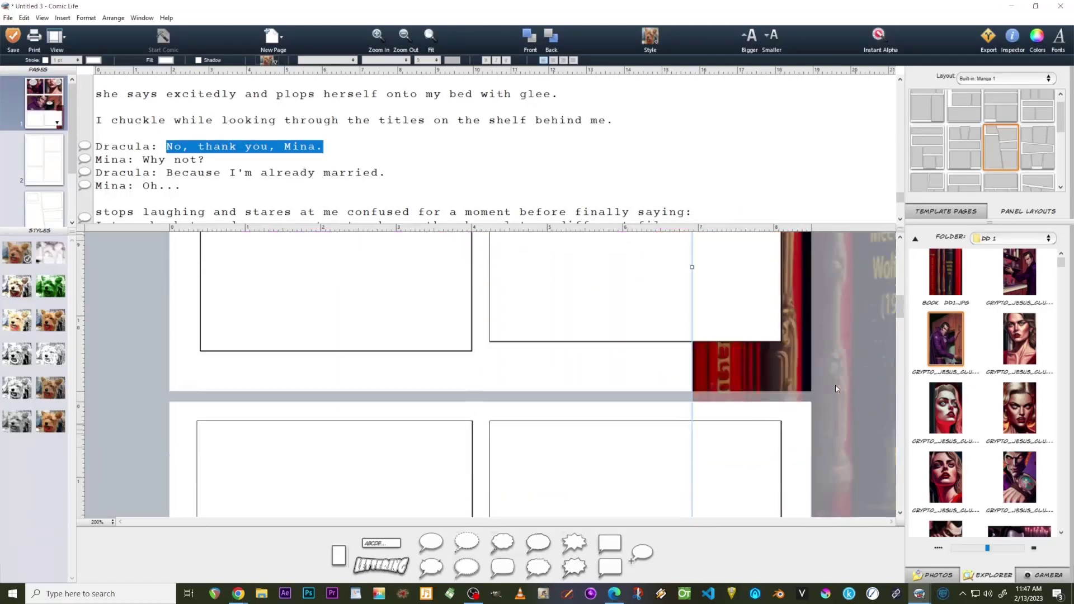
scroll(836, 387, up, 5)
Adjust the emptied panel from its upper-left corner and tilt it slightly clockwise
click(396, 331)
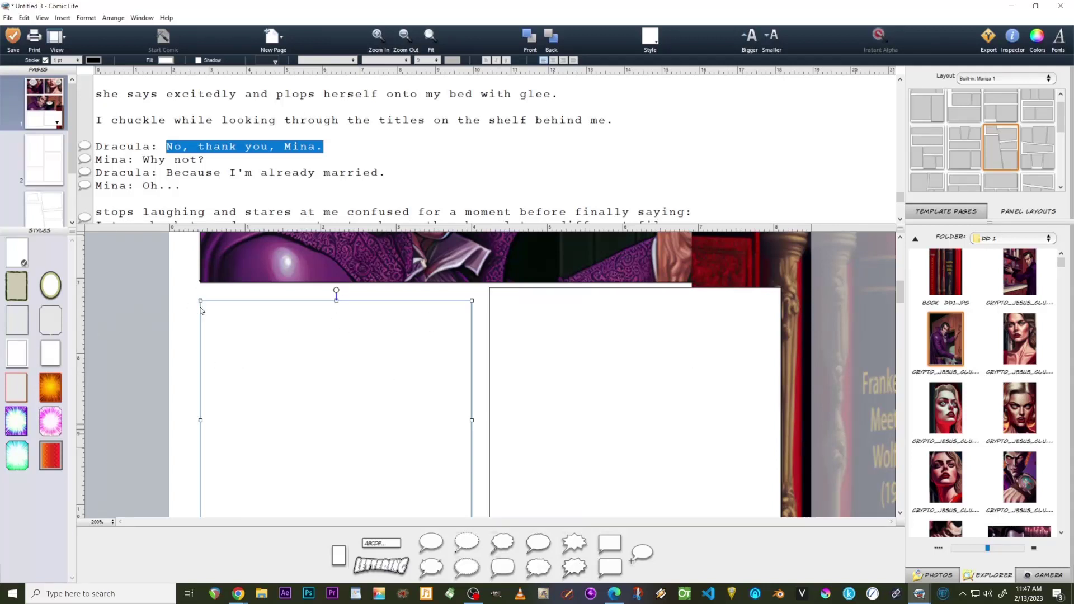
mouse_move(200, 301)
mouse_down()
mouse_move(227, 307)
mouse_move(212, 303)
mouse_up()
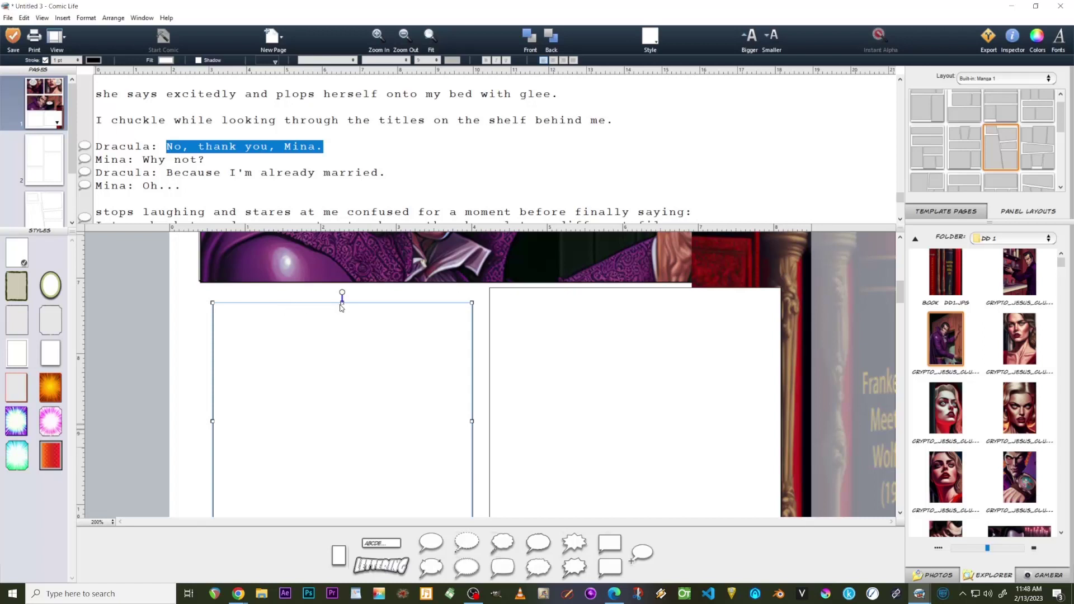
mouse_move(342, 303)
mouse_down()
mouse_move(339, 327)
mouse_move(335, 307)
mouse_up()
Make the emptied panel's shape editable and pull its upper-right corner up and outward to skew the outline
right_click(296, 350)
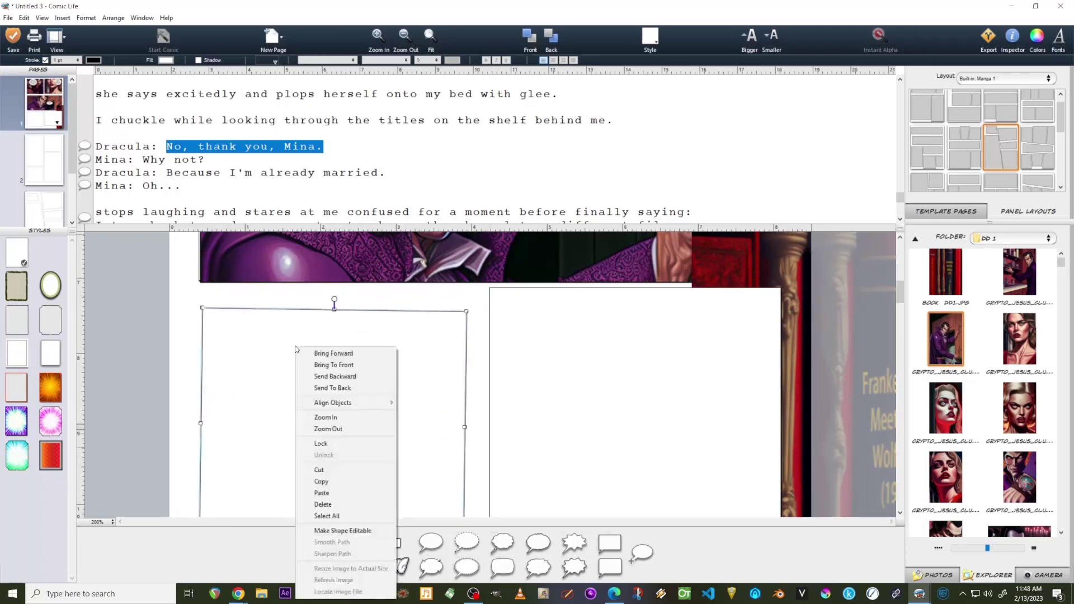
click(329, 533)
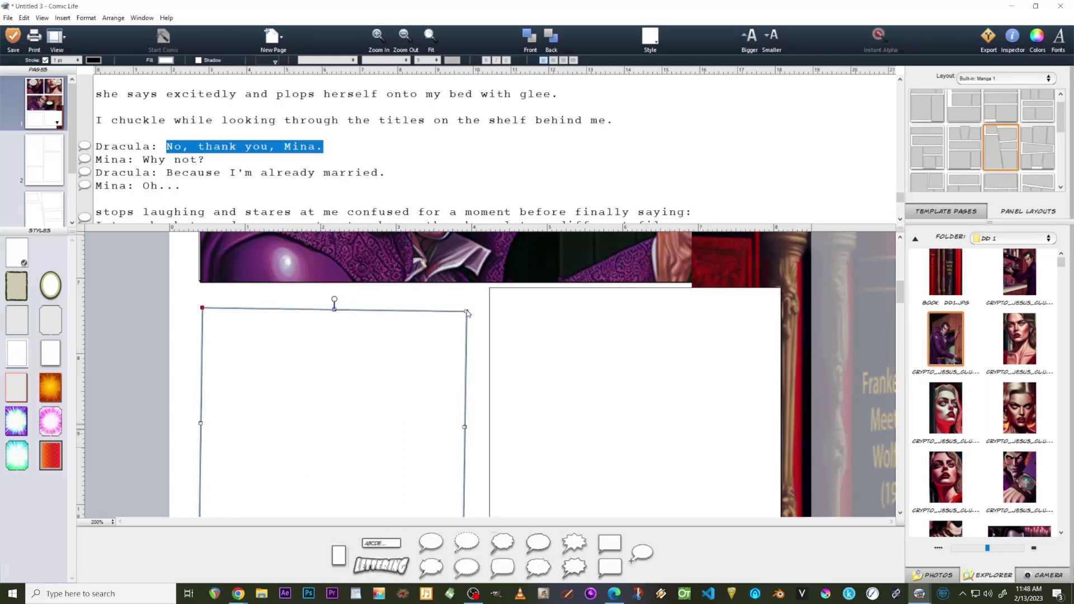
mouse_move(467, 313)
mouse_down()
mouse_move(448, 318)
mouse_move(484, 299)
mouse_up()
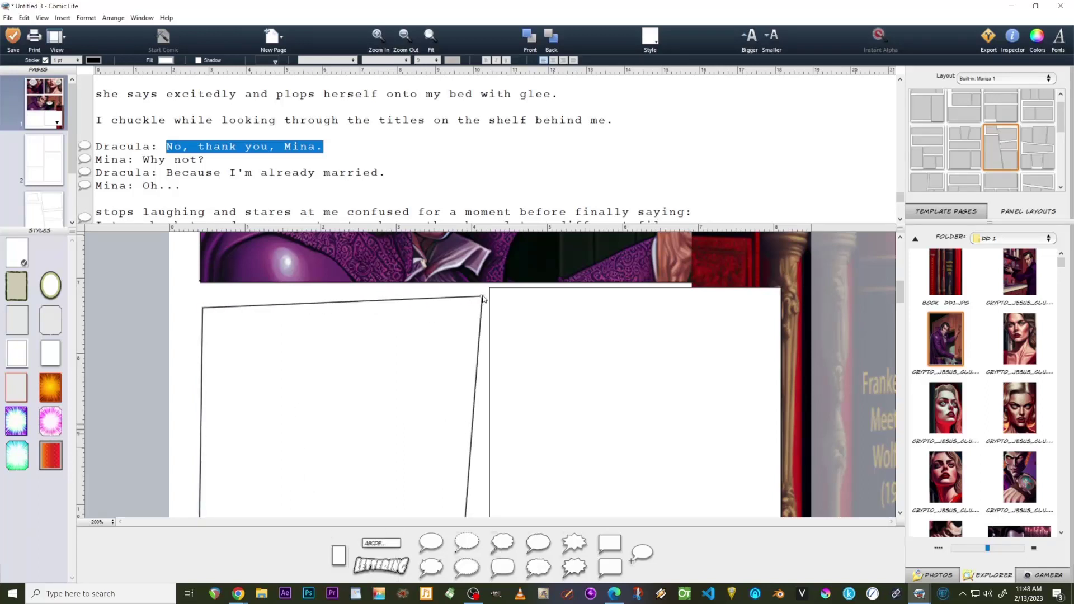
drag(338, 294, 339, 326)
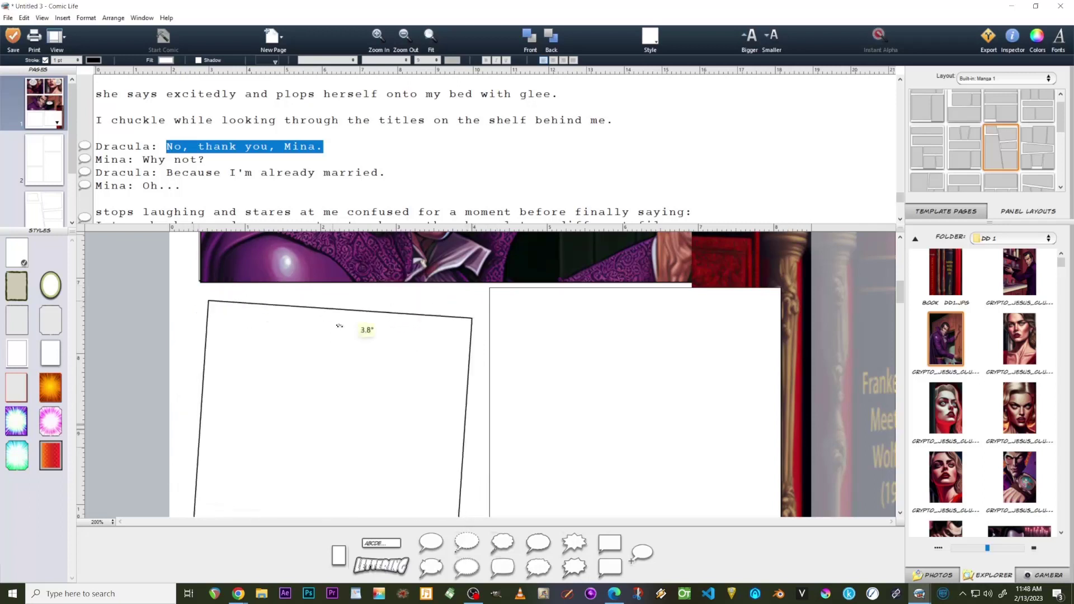
key(ctrl+z)
Move the loose book image back into the skewed panel on page 1
click(870, 364)
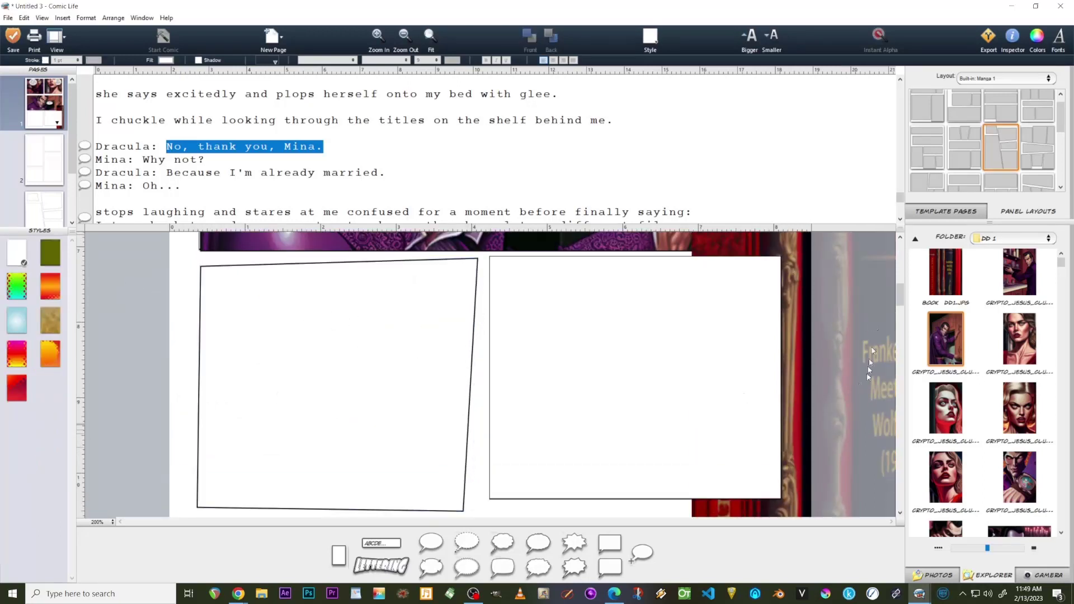
drag(872, 326, 344, 325)
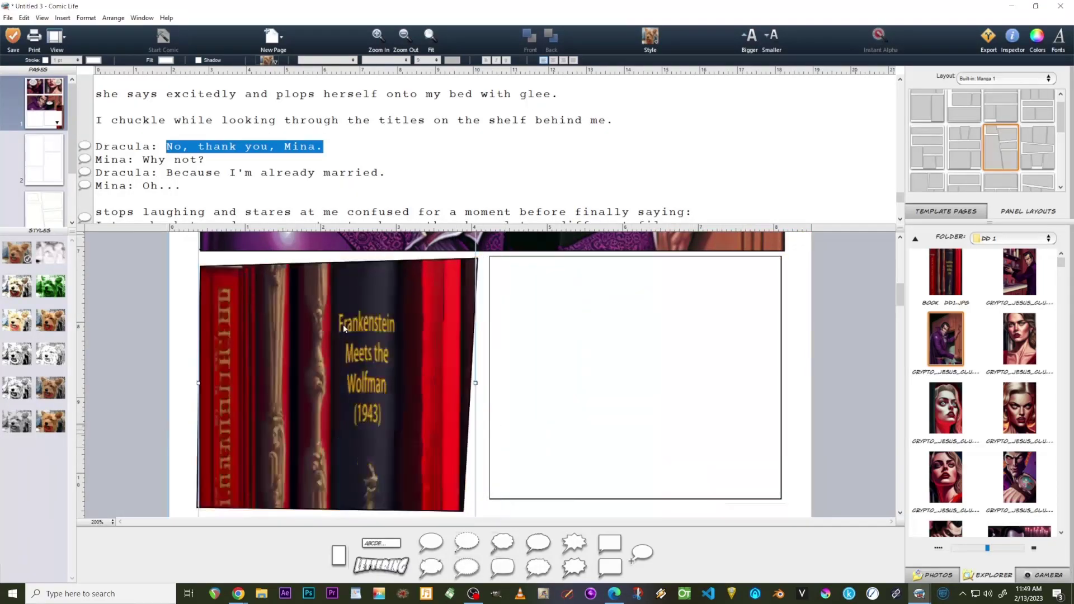
Place a spiky burst balloon, a dashed-outline balloon and a cloud-shaped balloon on the empty panels of page 2
scroll(310, 354, down, 1)
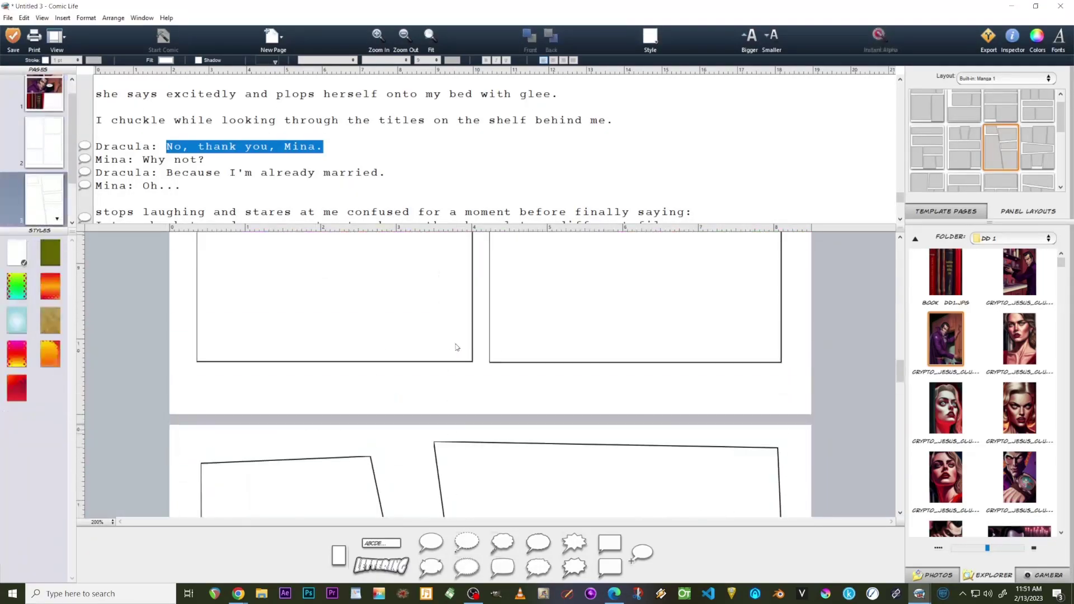
scroll(456, 360, down, 4)
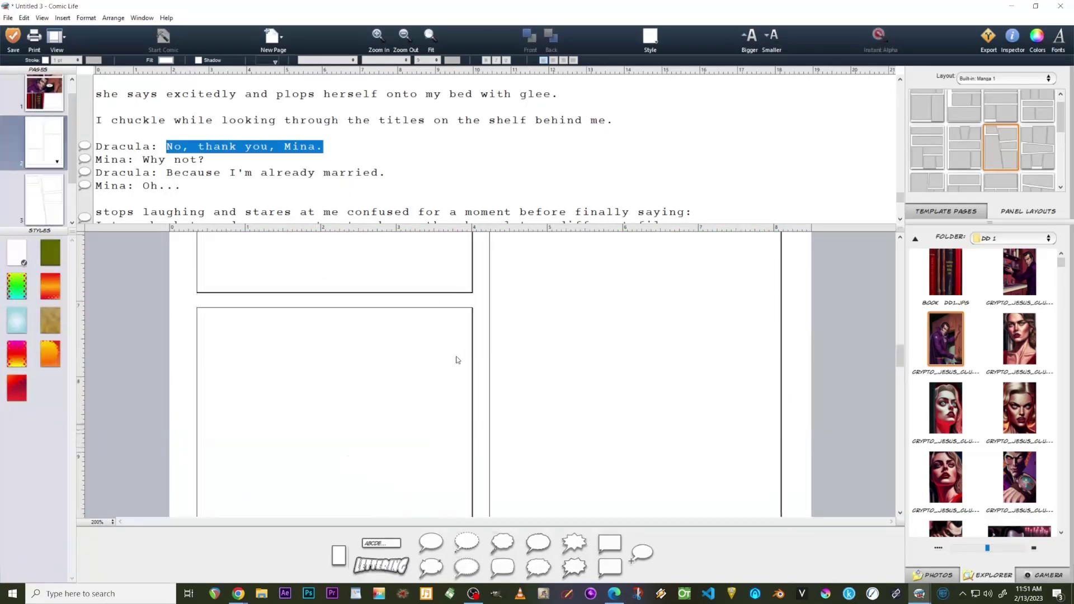
drag(574, 542, 597, 310)
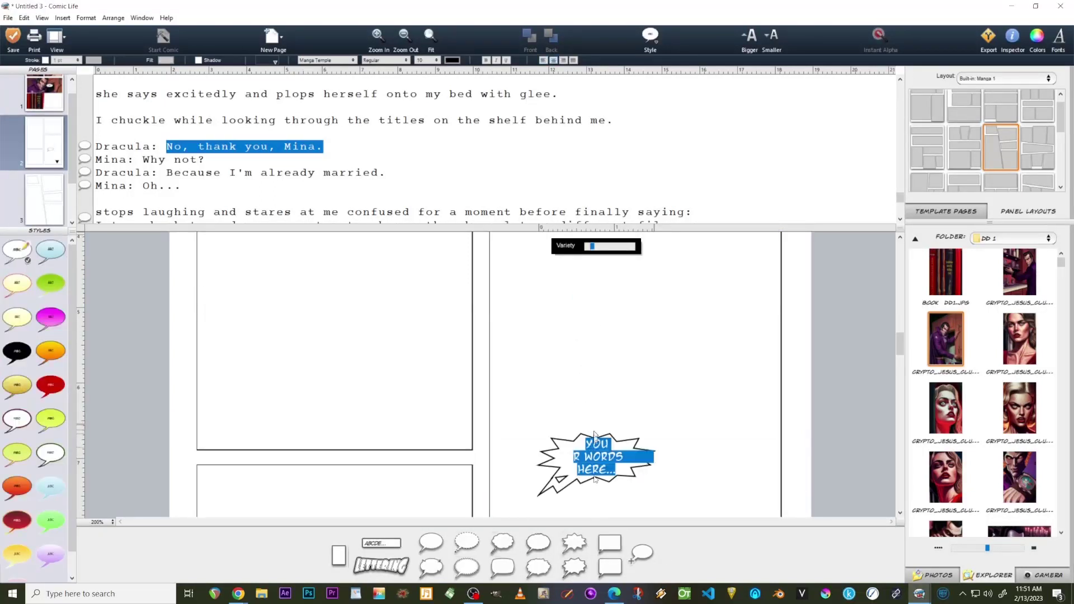
drag(594, 434, 579, 433)
drag(467, 543, 589, 317)
scroll(589, 317, up, 2)
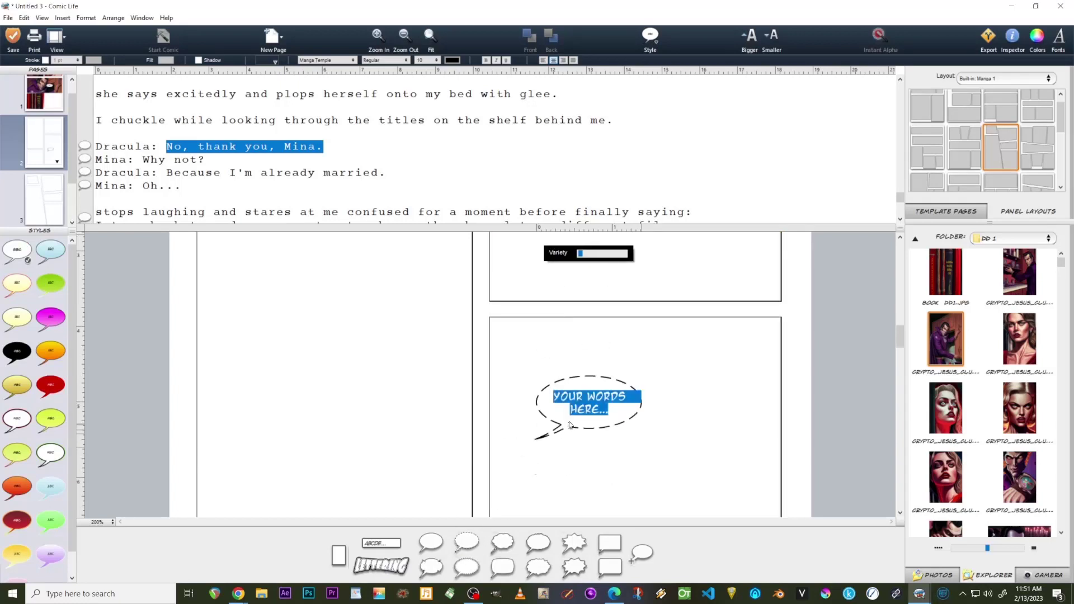
drag(502, 544, 372, 352)
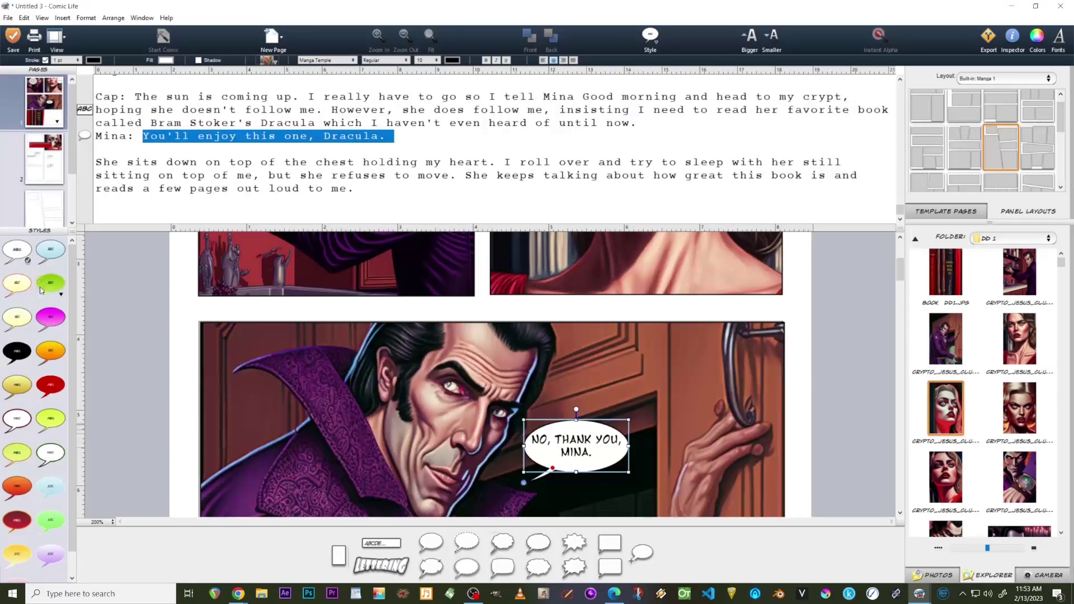
Apply the green balloon style to "No, thank you, Mina." on page 1 and the orange-red style to the burst balloon on page 2
click(42, 288)
scroll(484, 434, down, 5)
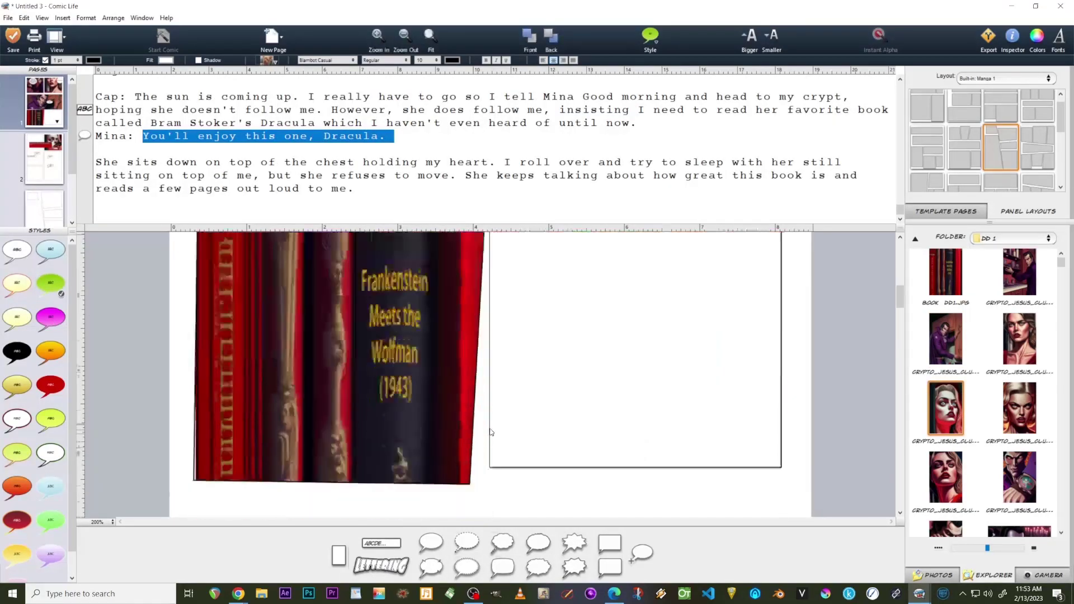
scroll(492, 432, down, 10)
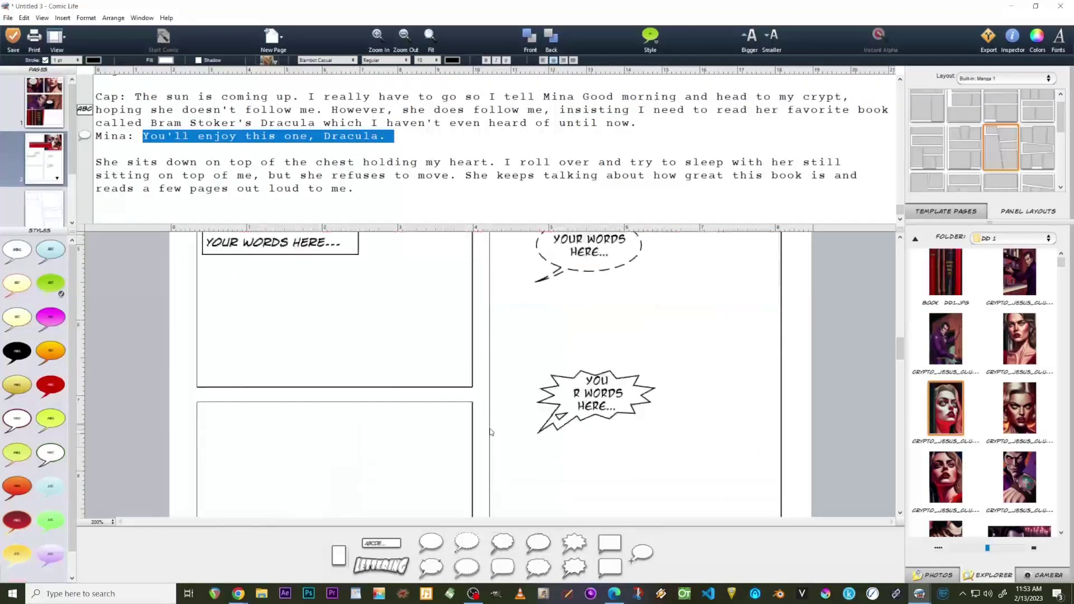
scroll(491, 432, down, 5)
scroll(491, 432, up, 5)
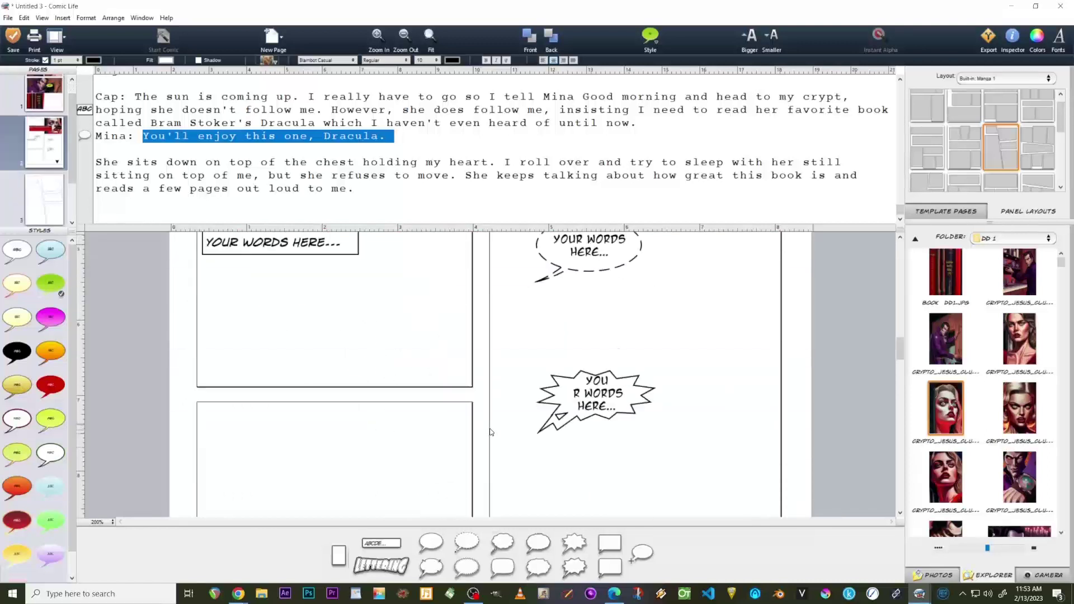
click(618, 410)
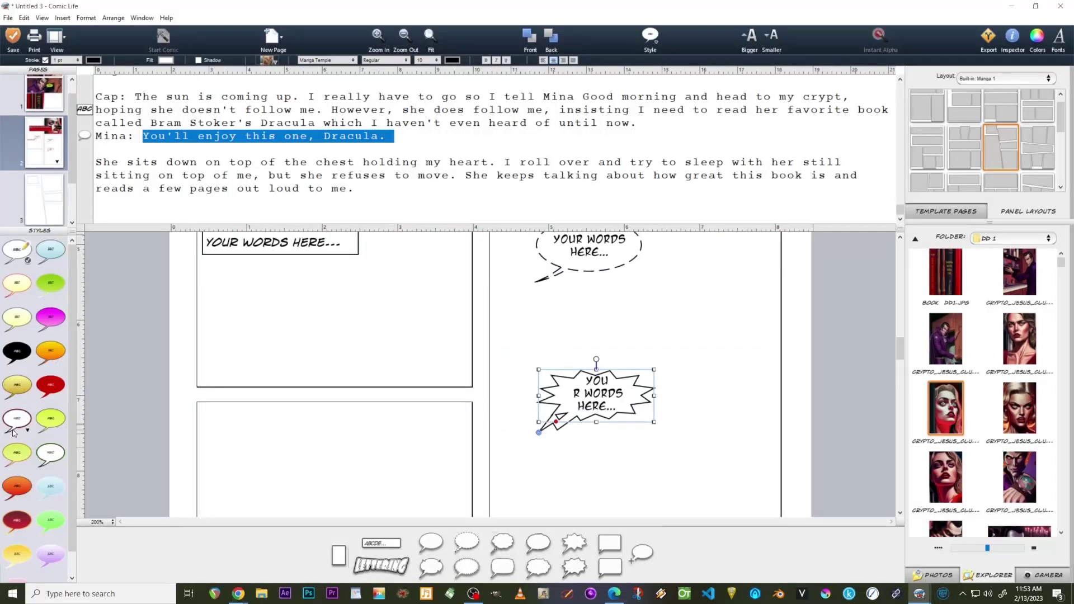
scroll(8, 436, down, 1)
click(12, 465)
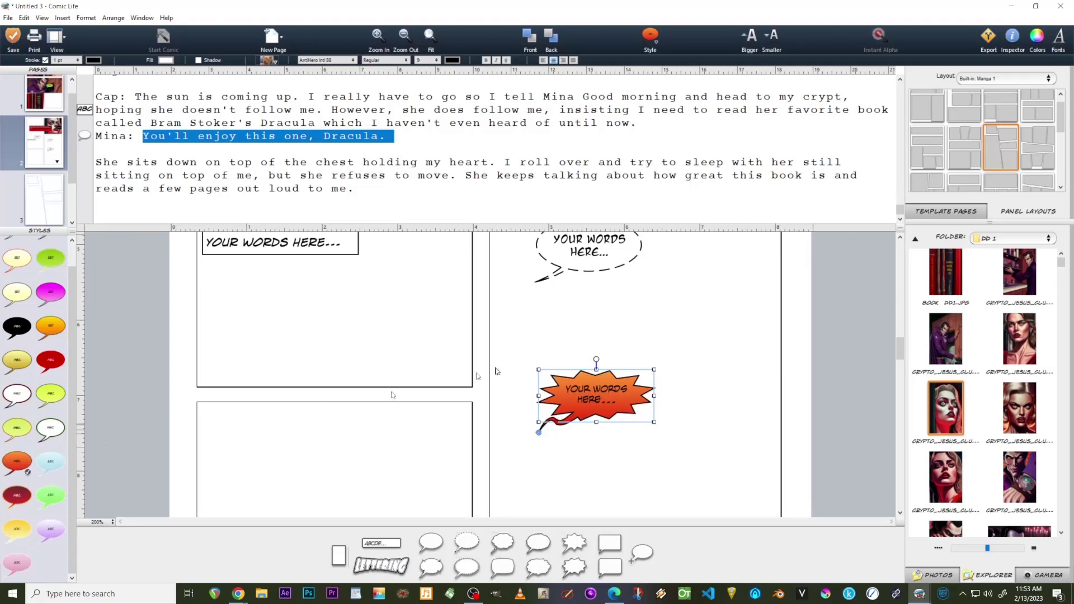
Return to page 1 and give the woman's panel the notched-corner frame style
scroll(554, 413, down, 2)
click(43, 95)
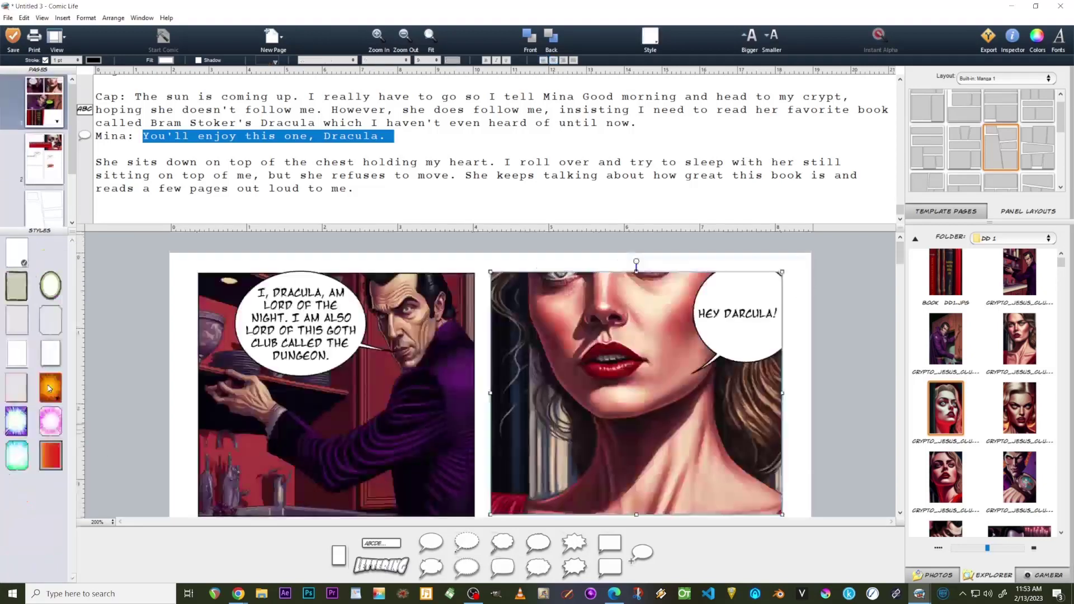
scroll(516, 354, down, 2)
scroll(516, 353, up, 2)
Try the halftone, green scanline and black-and-white sketch filters on the woman's image, ending with a black-and-white ink filter
click(516, 354)
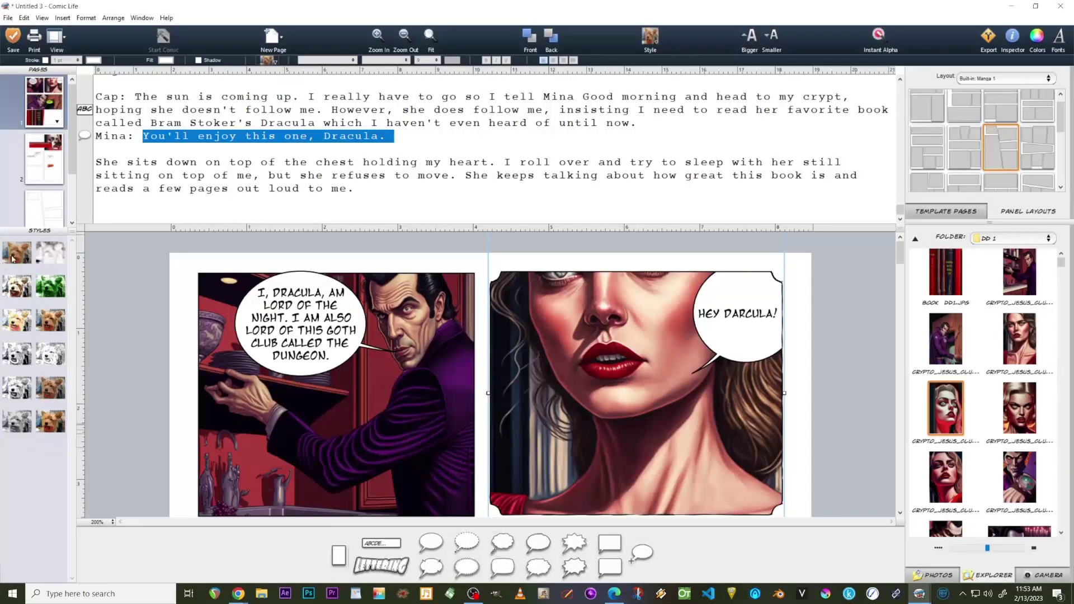
click(22, 289)
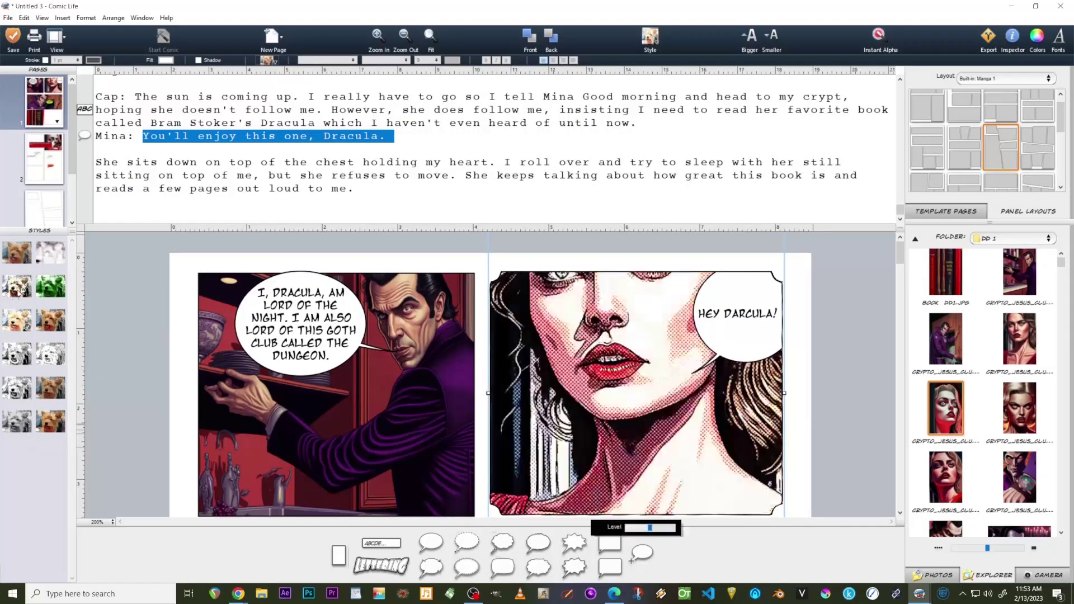
click(54, 290)
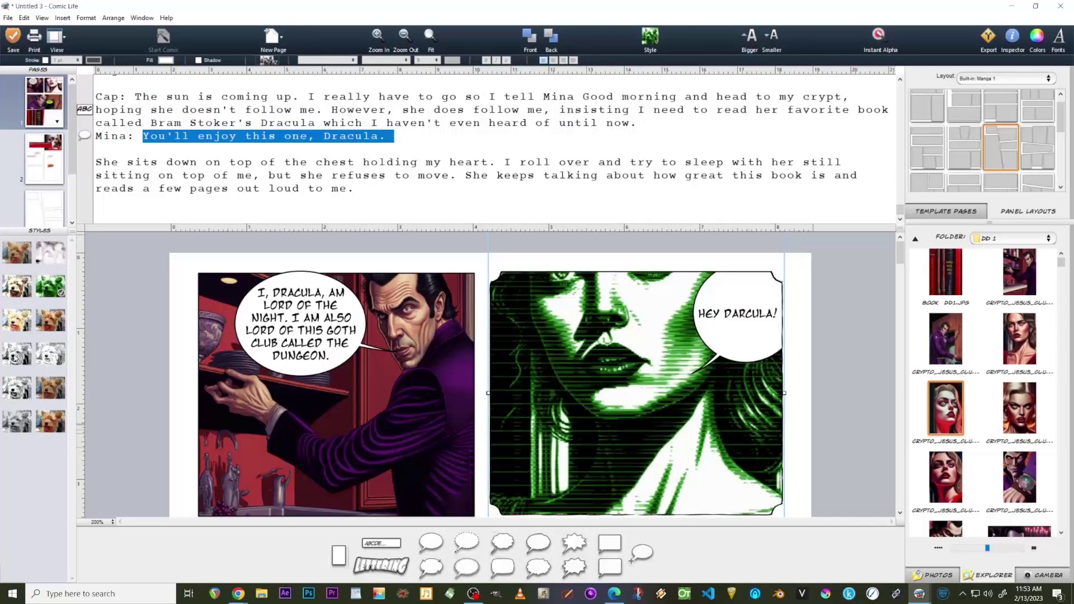
click(16, 359)
click(37, 364)
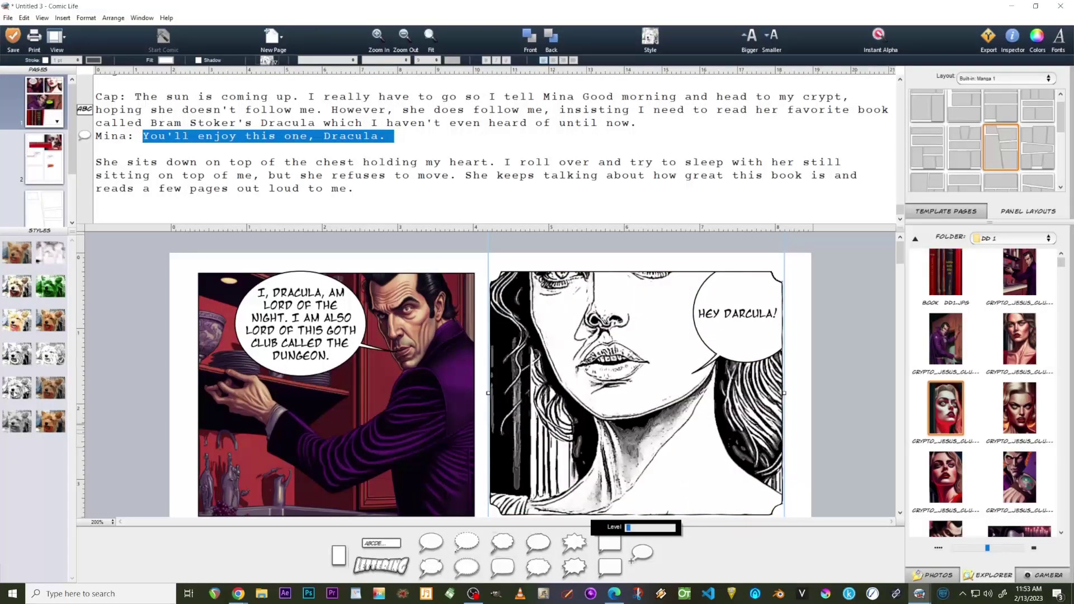
click(23, 390)
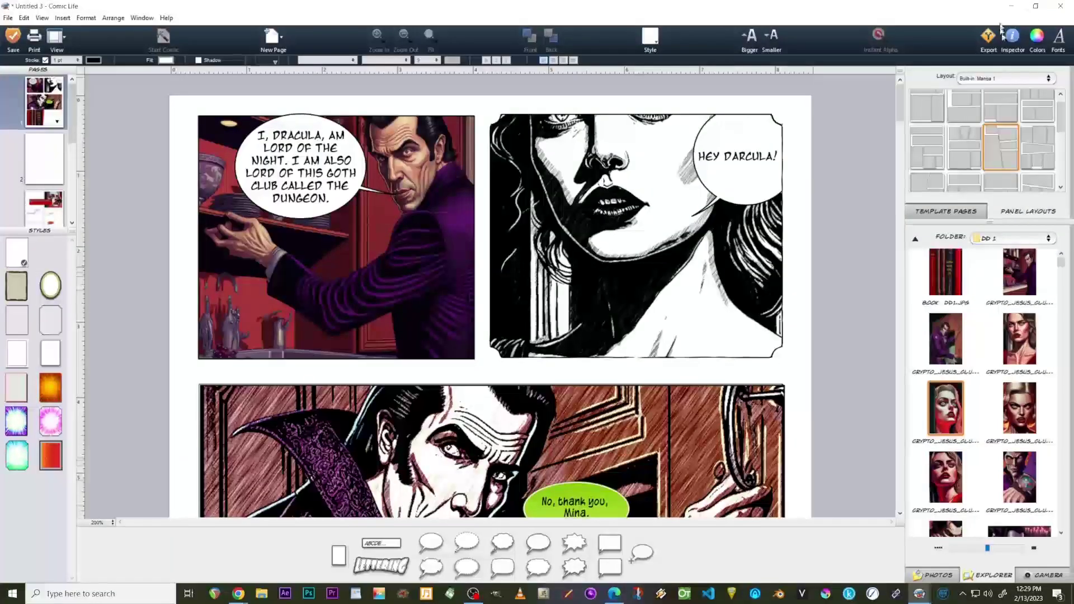
Open the image adjustment settings for Dracula's image in the first panel of page 1
click(377, 226)
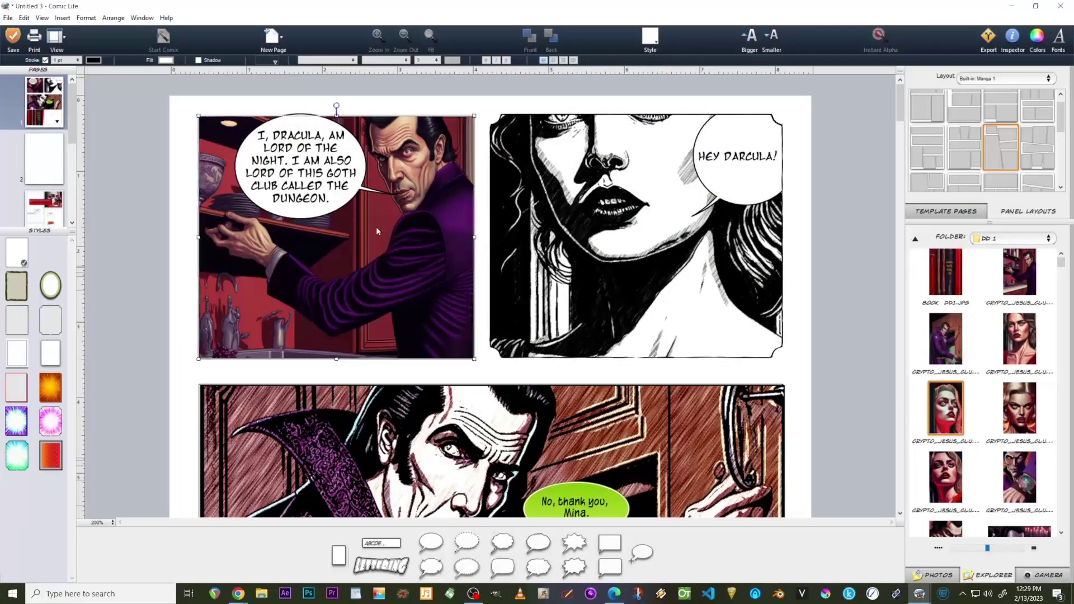
click(1014, 38)
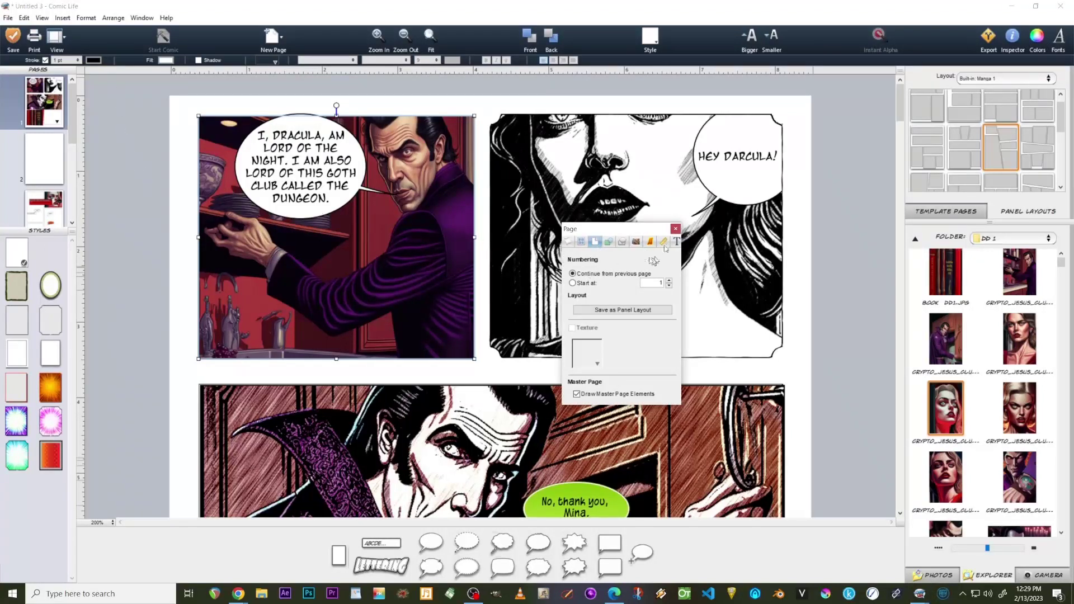
click(609, 242)
click(623, 242)
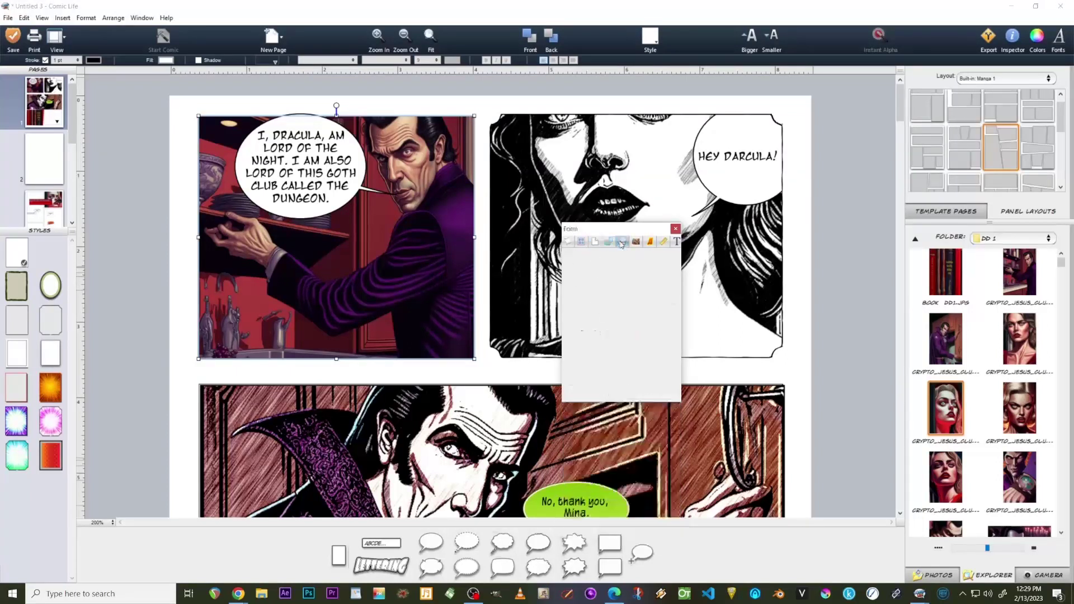
click(637, 242)
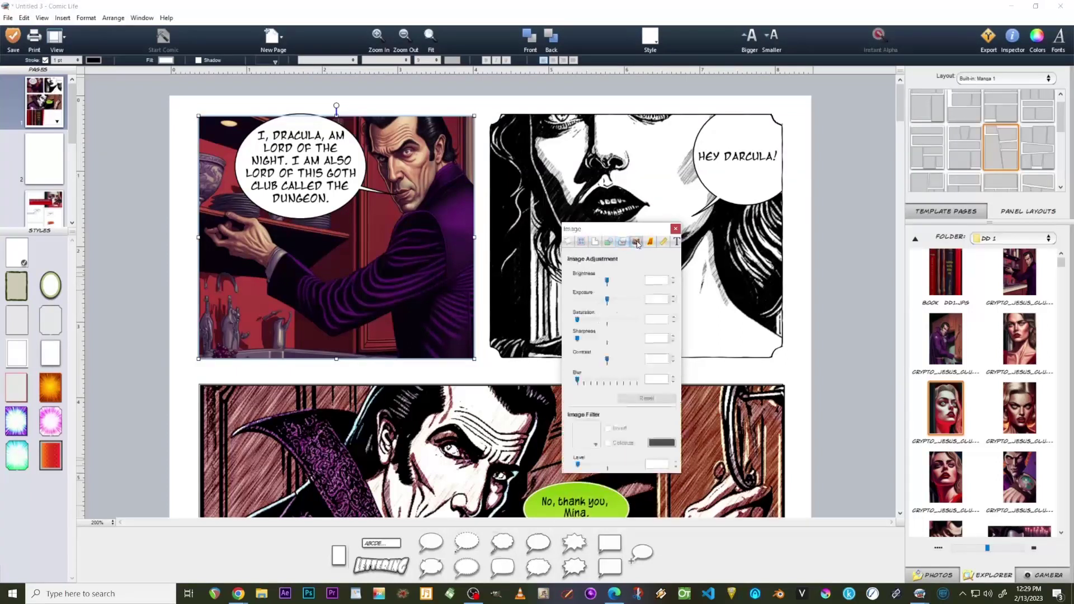
click(378, 256)
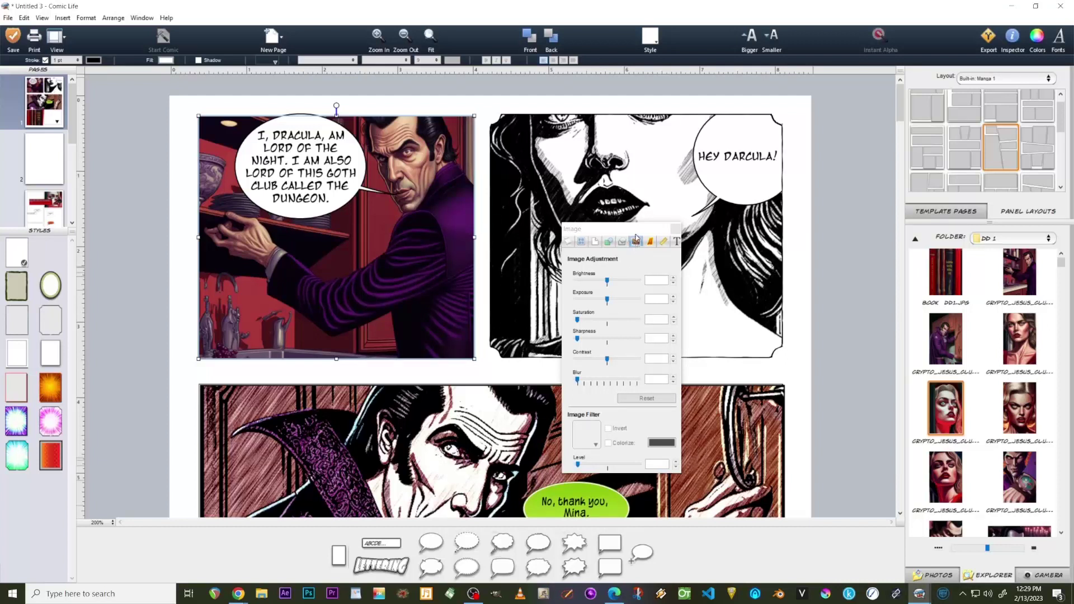
click(374, 241)
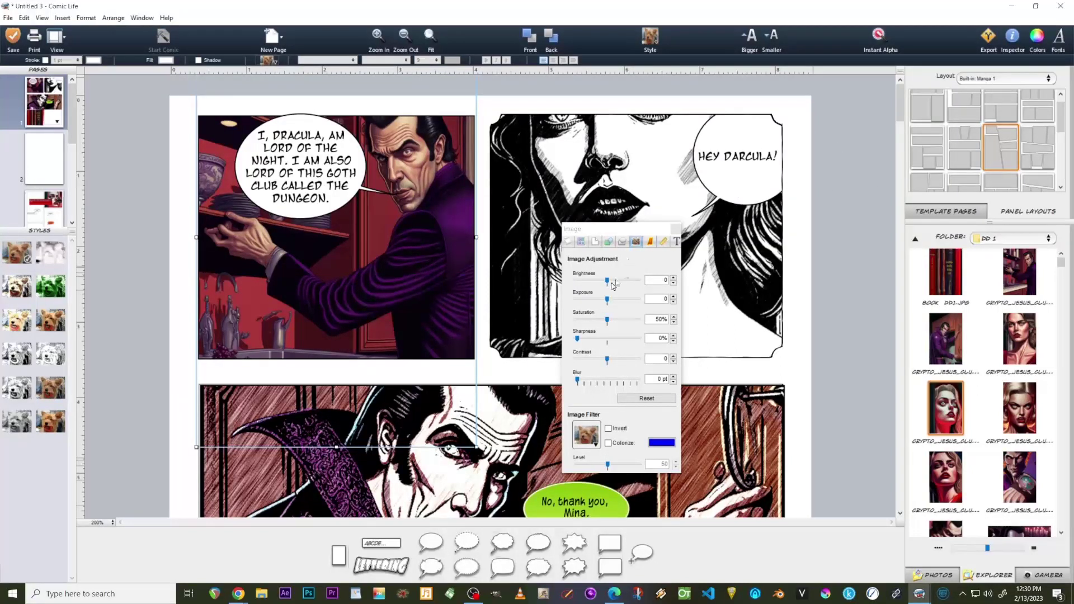
Try exposure 31, saturation 95% and stronger sharpness on Dracula's image, and reset all its adjustments
drag(609, 284, 544, 289)
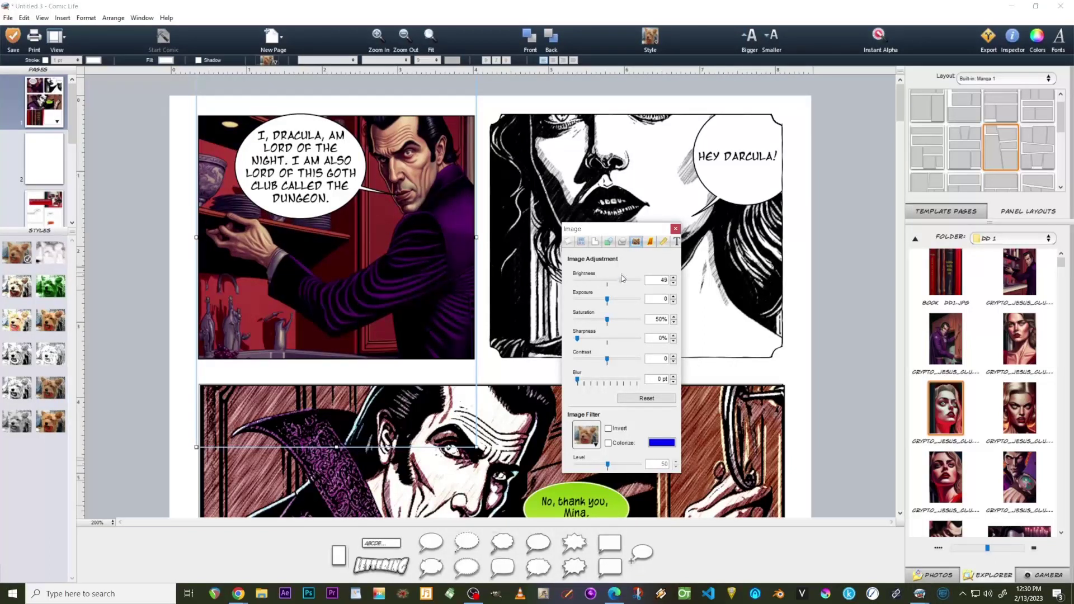
drag(632, 284, 617, 301)
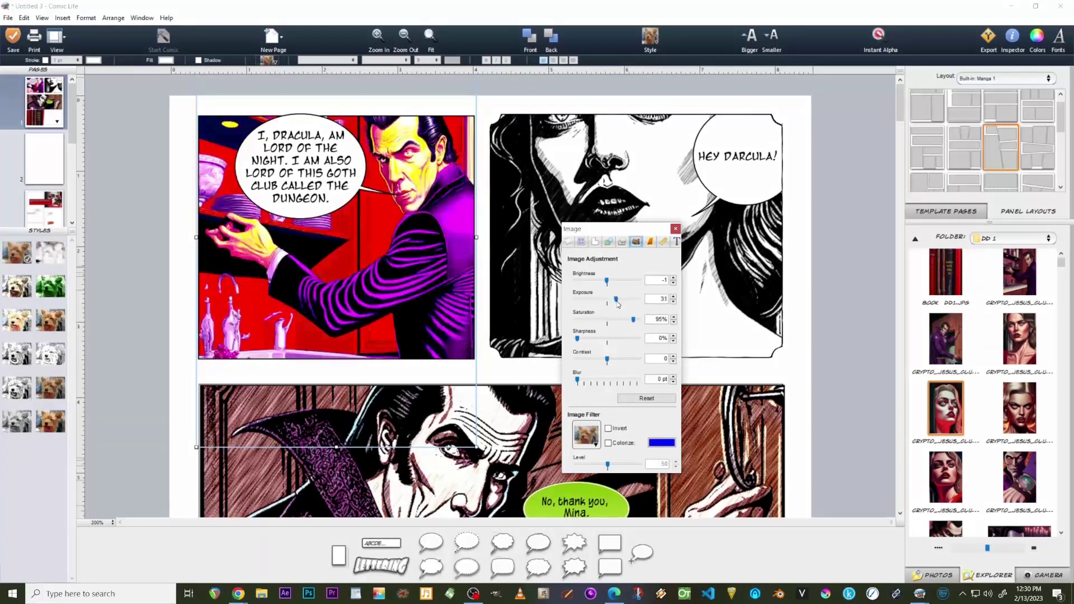
drag(584, 342, 608, 340)
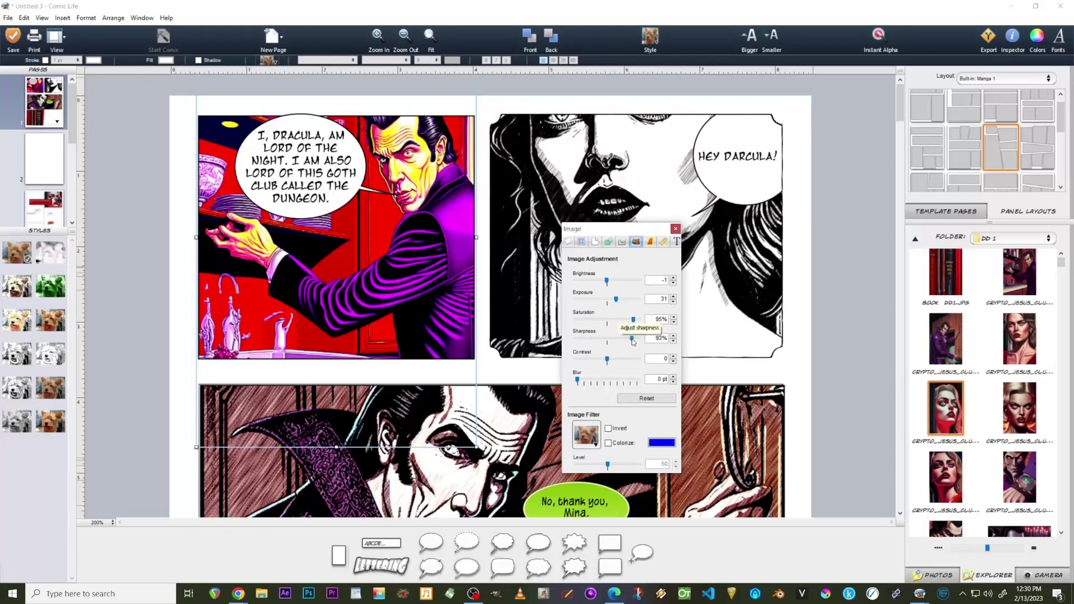
mouse_move(632, 344)
mouse_down()
mouse_move(618, 342)
mouse_move(643, 345)
mouse_up()
click(622, 398)
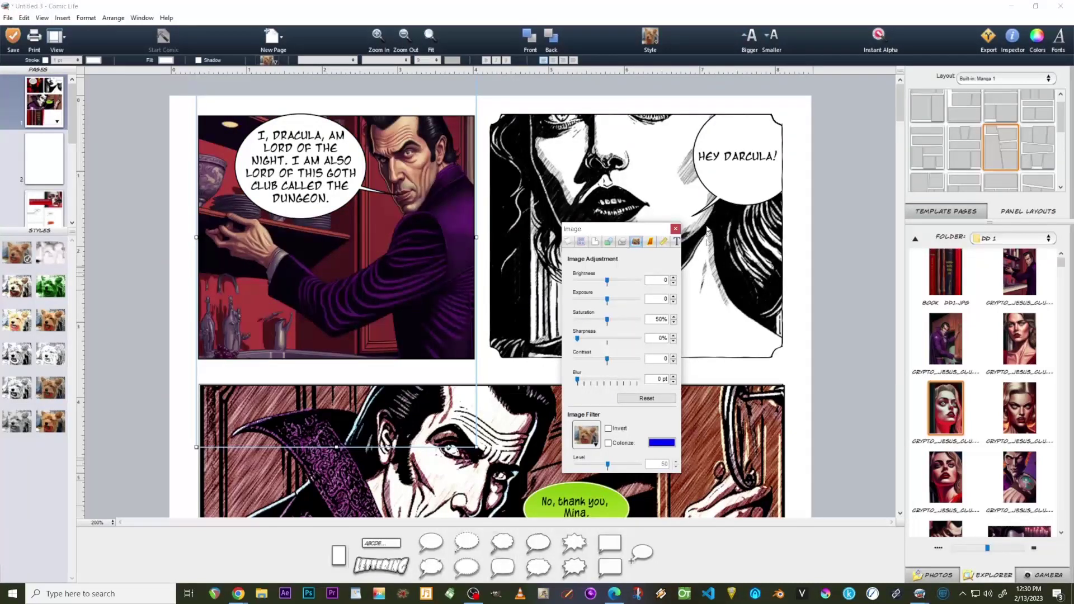
Increase the line spacing of the "Hey Darcula!" balloon text, justify it and colour it red
click(757, 168)
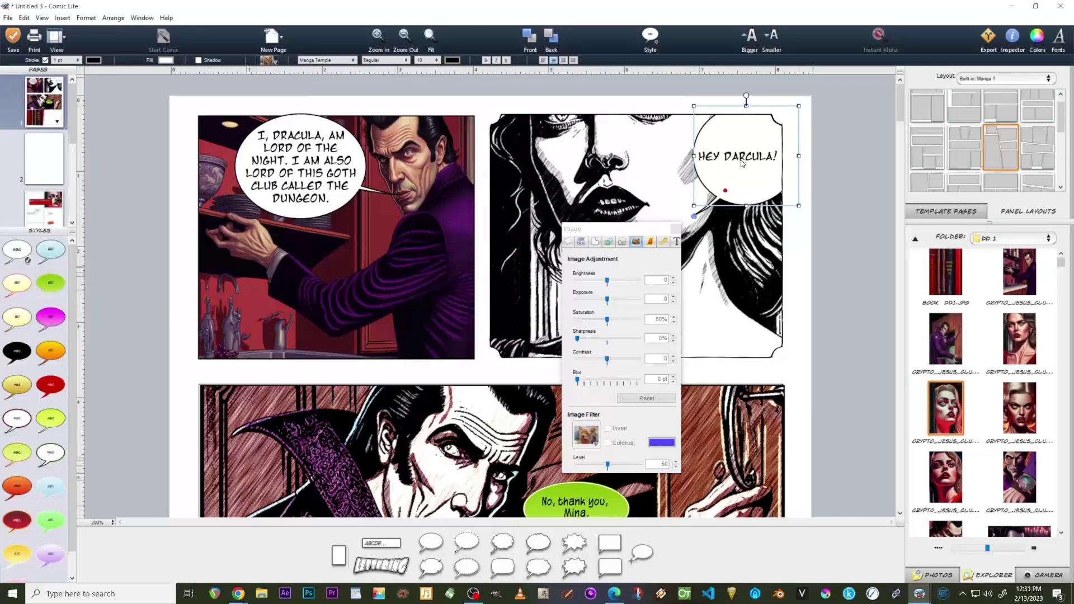
click(677, 242)
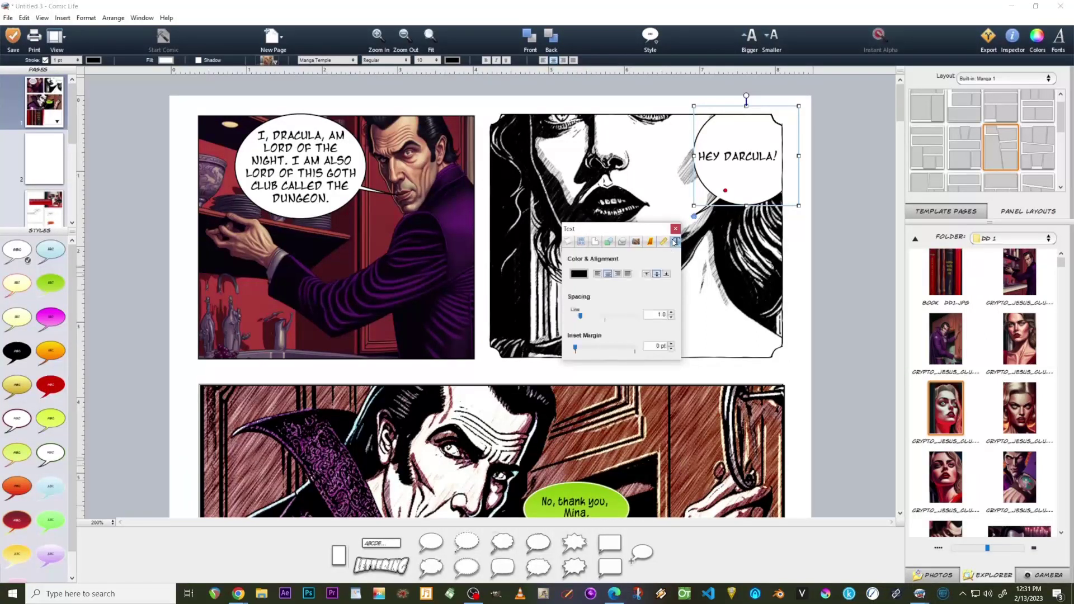
drag(580, 317, 595, 348)
click(628, 274)
click(582, 274)
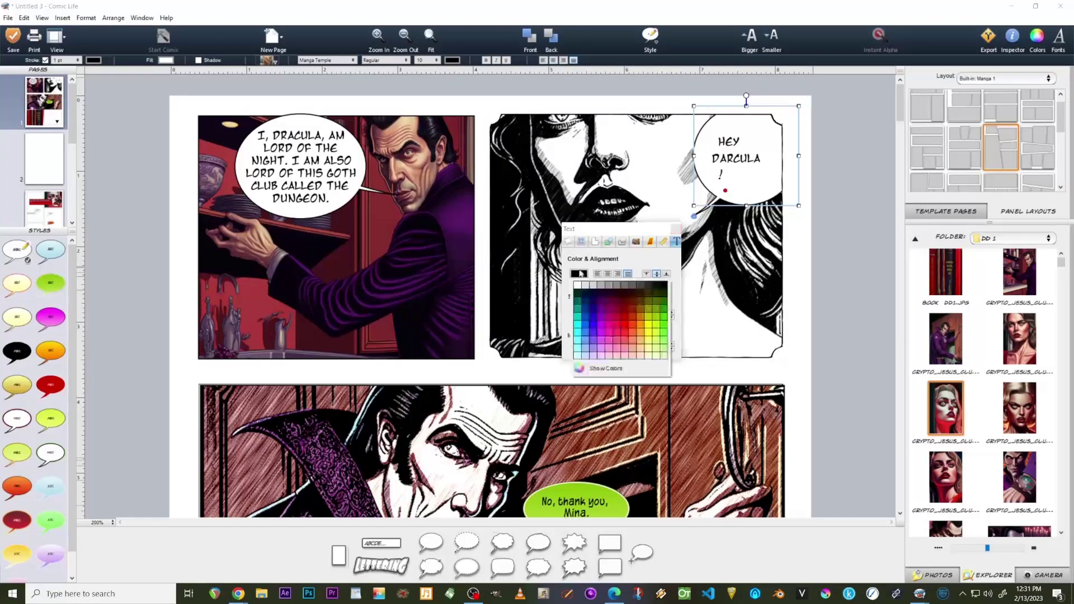
click(615, 307)
Add the lettering "HEY THERE" to the wide Dracula panel and position it near the panel's upper left
scroll(237, 500, down, 5)
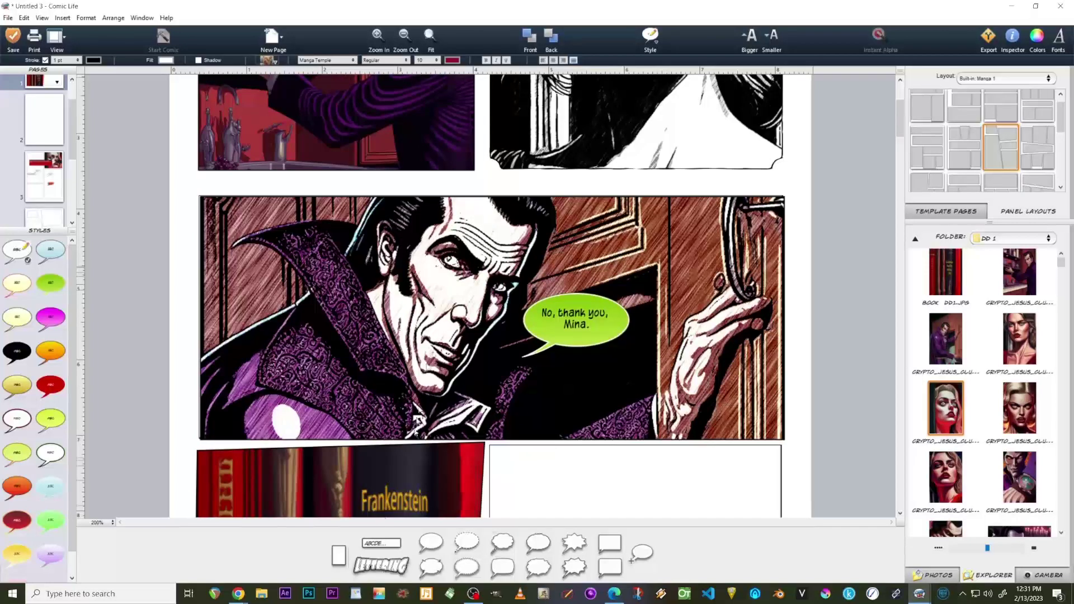
drag(388, 570, 483, 263)
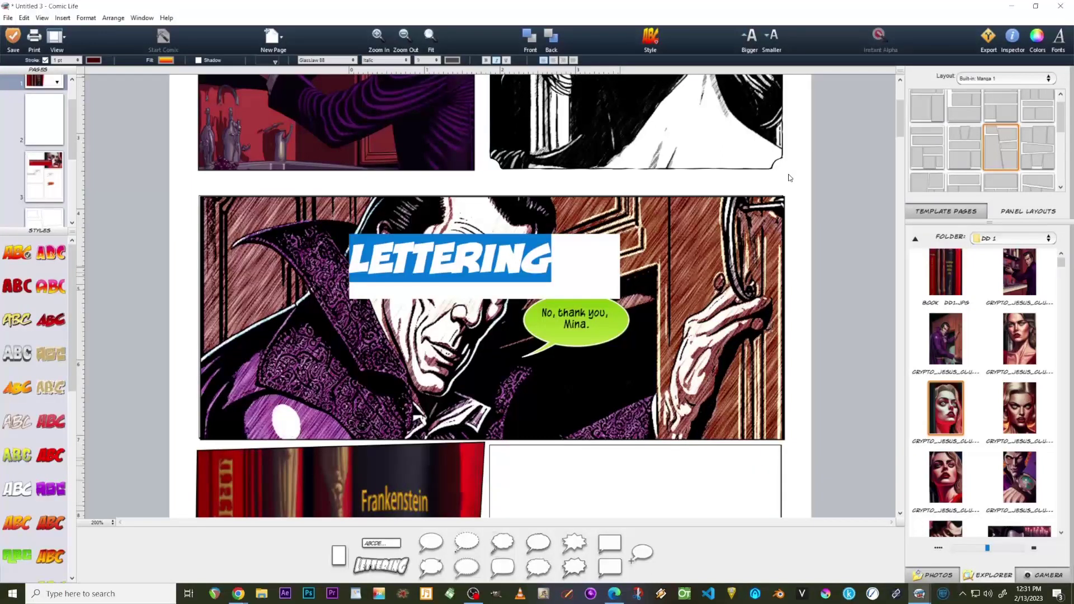
text(HEY THERE)
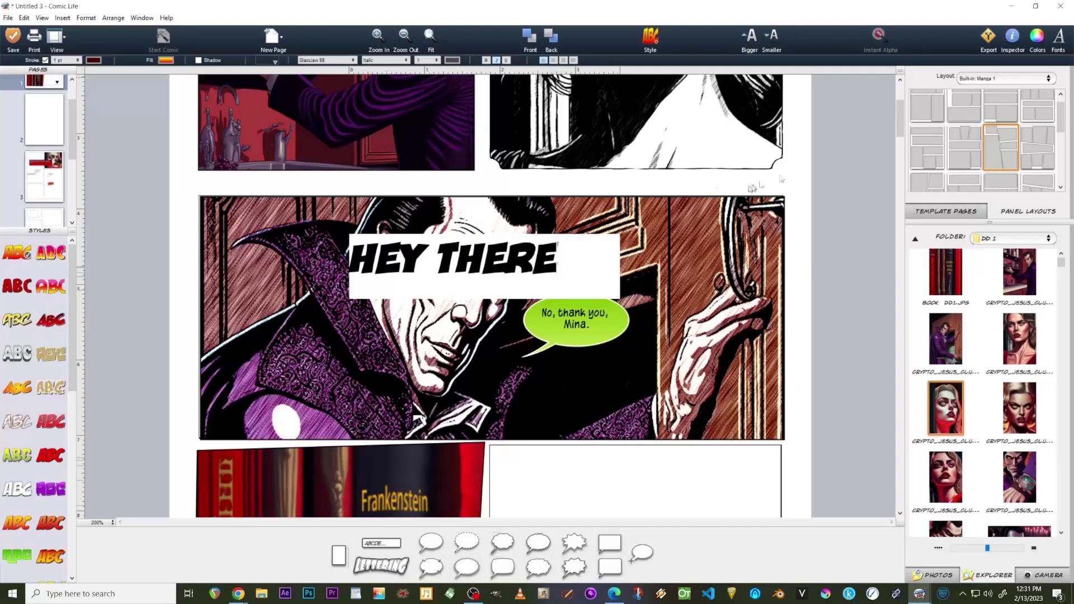
click(448, 308)
click(472, 260)
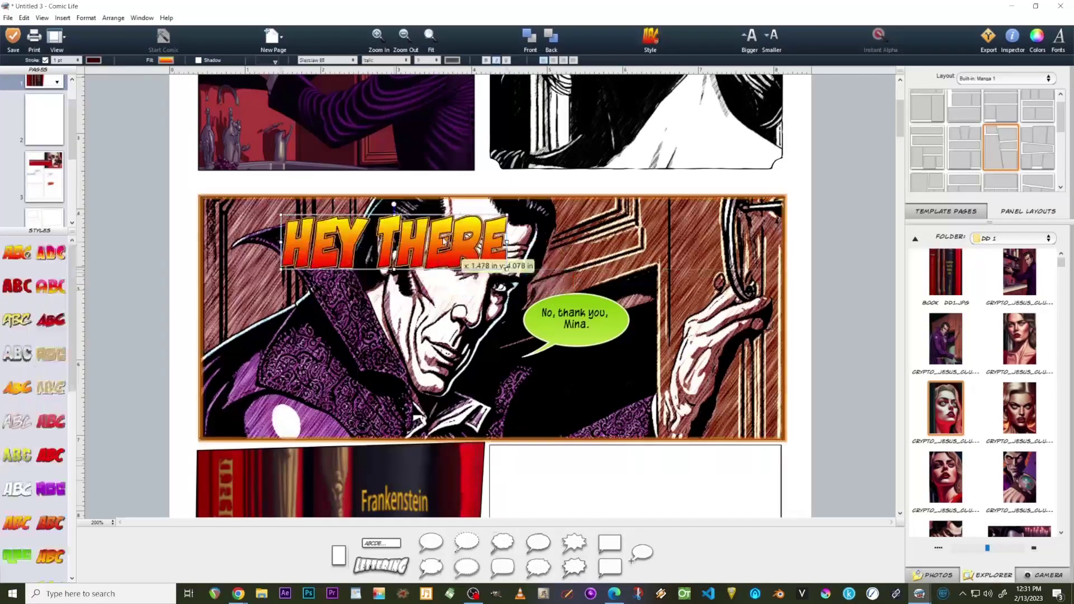
Add an exclamation mark to the "HEY THERE" lettering and stretch it across most of the panel's width
double_click(470, 245)
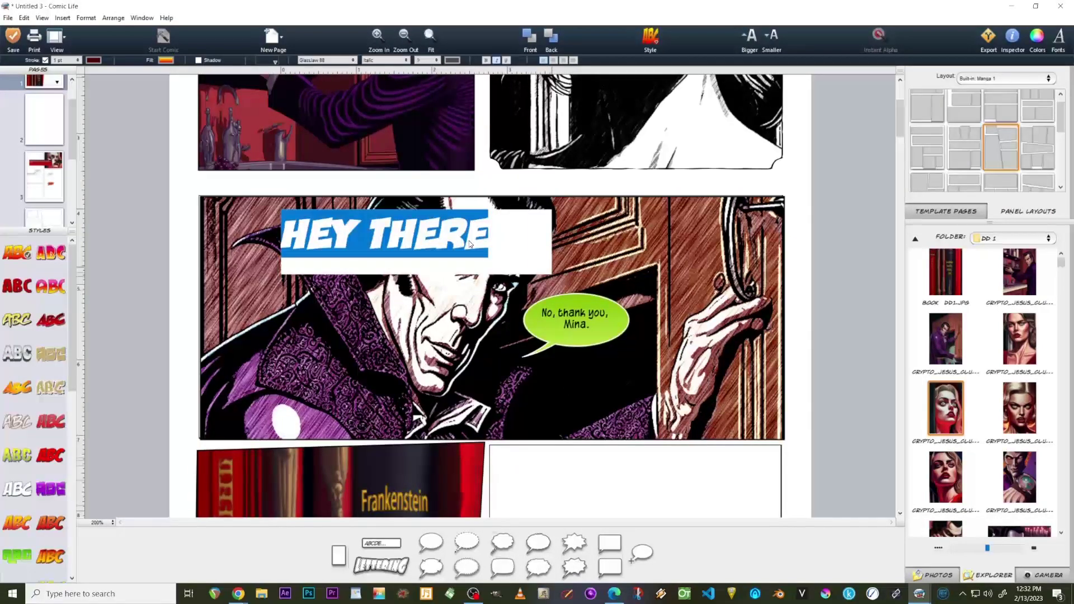
key(Right)
text(!)
key(Escape)
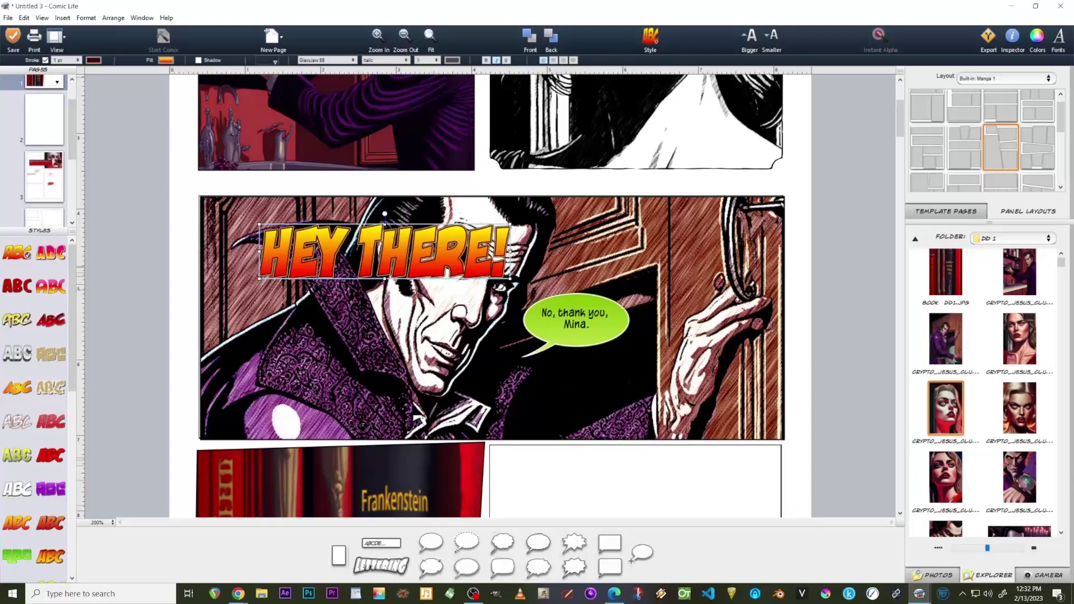
drag(511, 251, 697, 247)
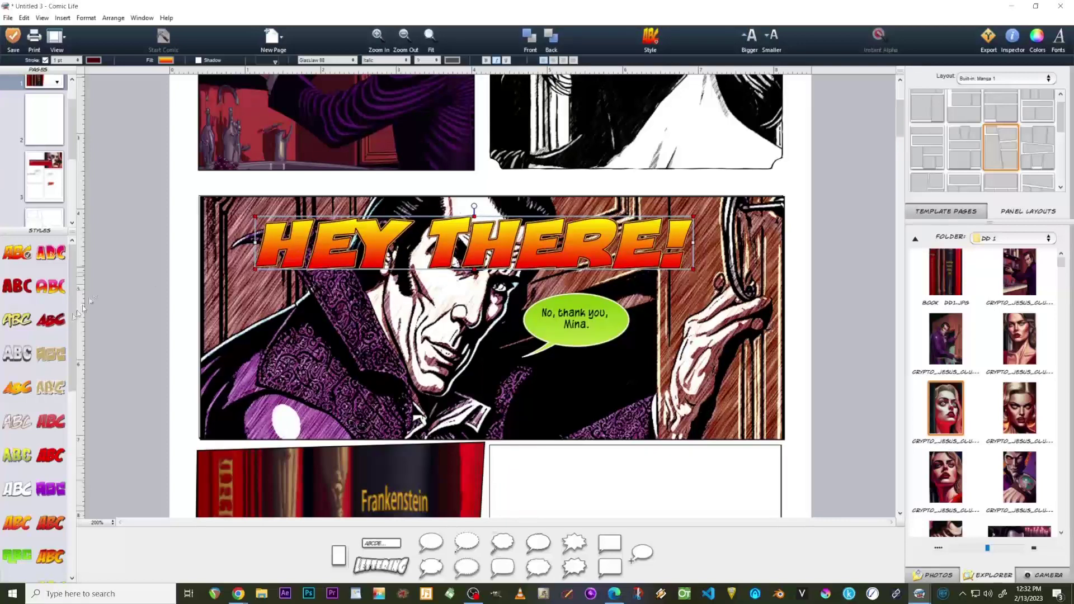
Try several red lettering styles on "HEY THERE!", ending with the green dripping style
click(53, 321)
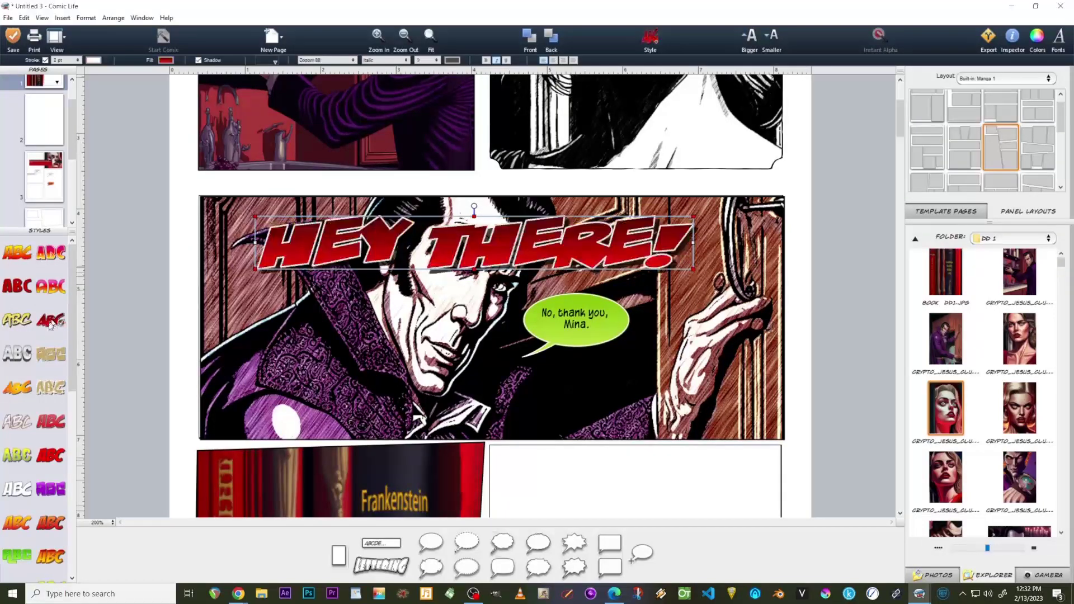
click(50, 287)
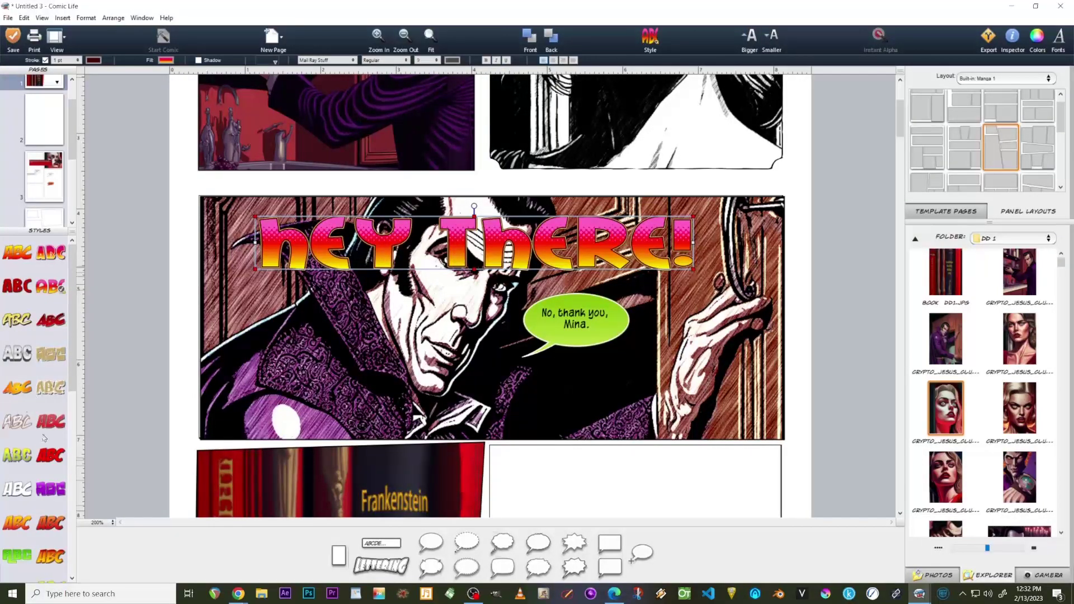
click(49, 425)
click(22, 456)
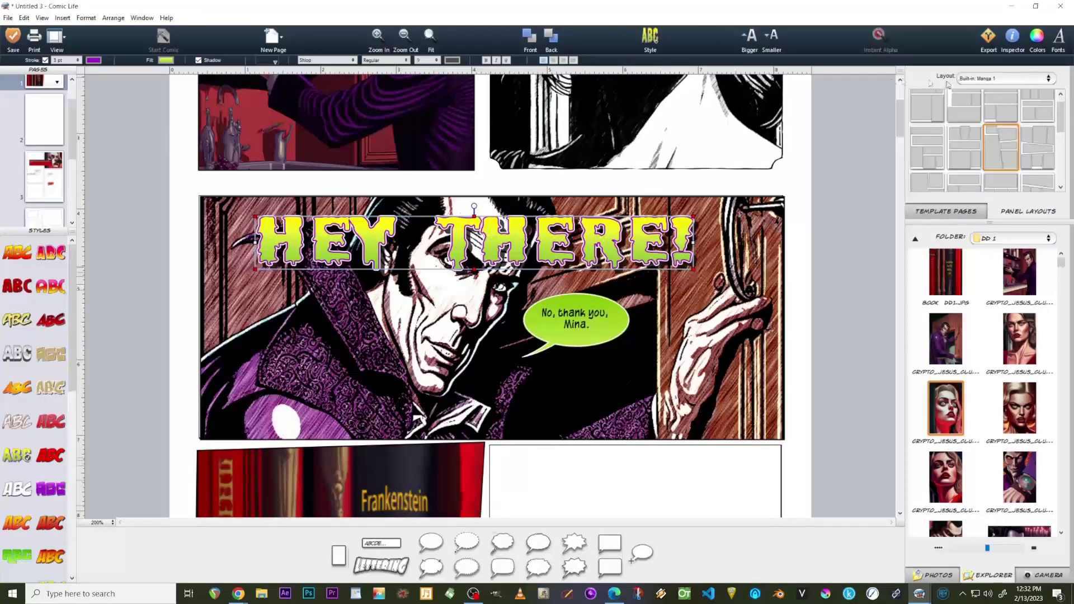
Give the lettering green 3D depth with spread 5 pt, skew 3 pt, stagger 2 pt and perspective 0.73, and make its fill pink
click(1014, 38)
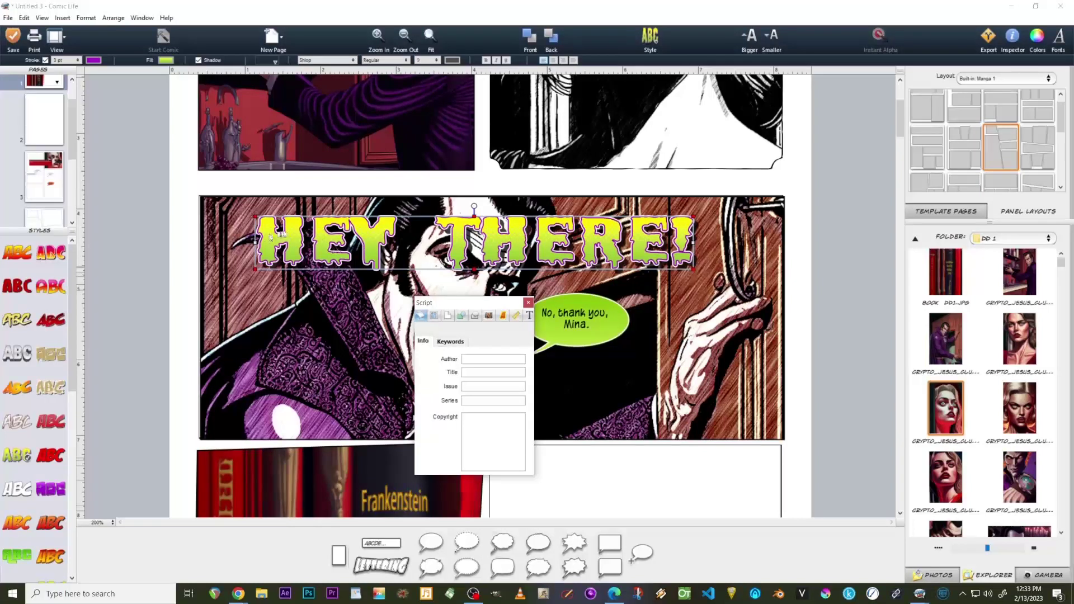
click(503, 317)
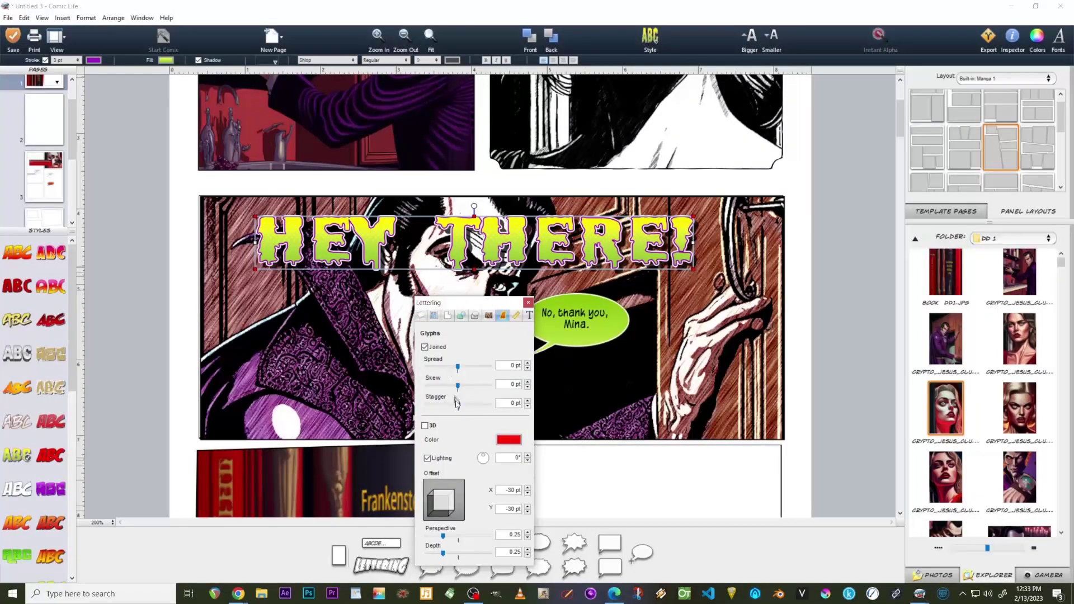
drag(458, 405, 472, 381)
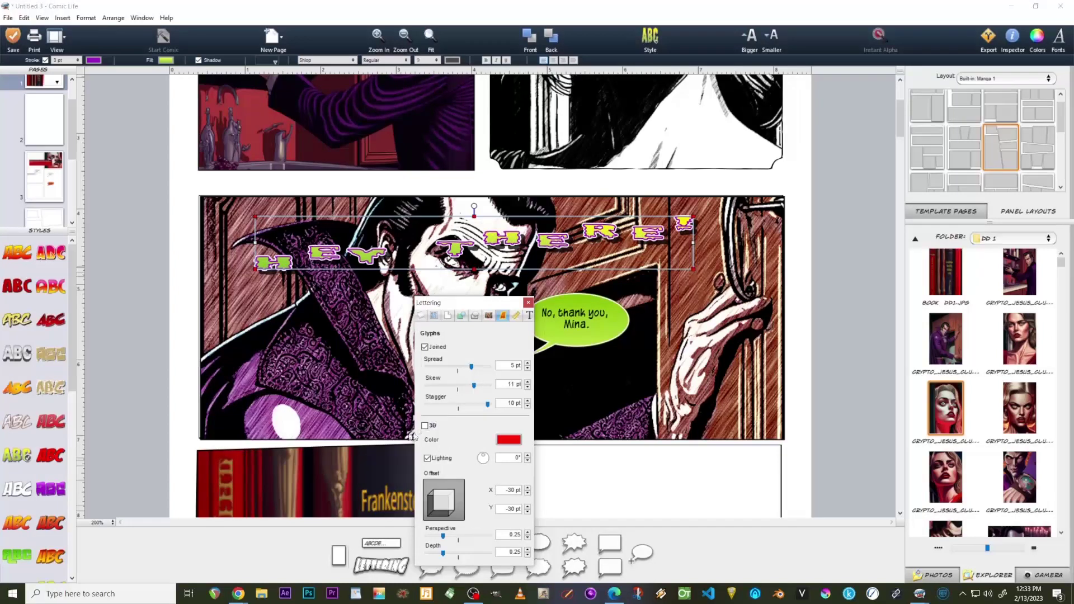
click(427, 426)
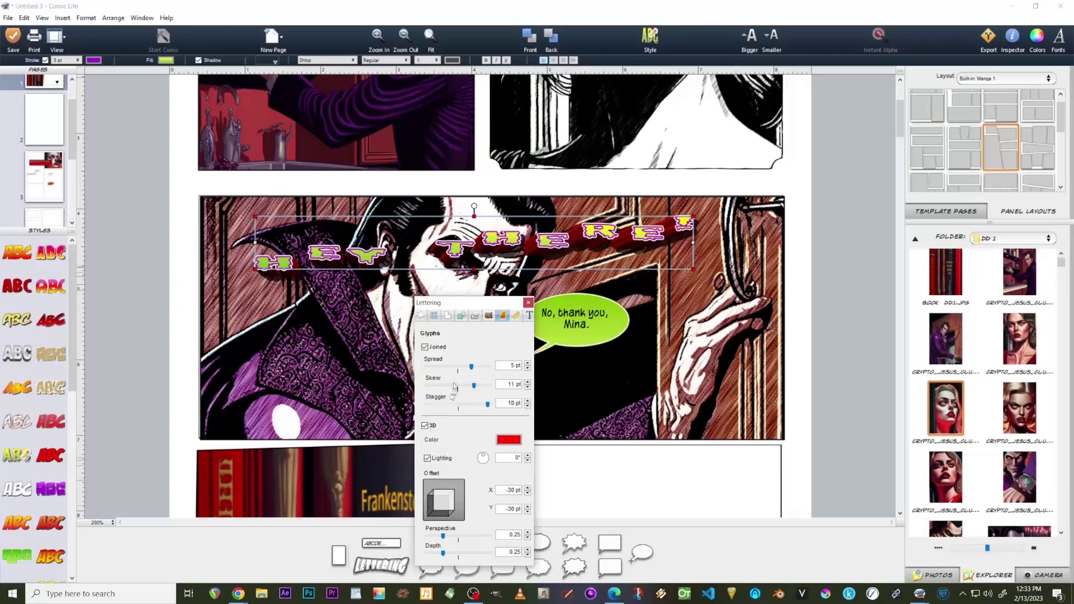
drag(481, 407, 463, 406)
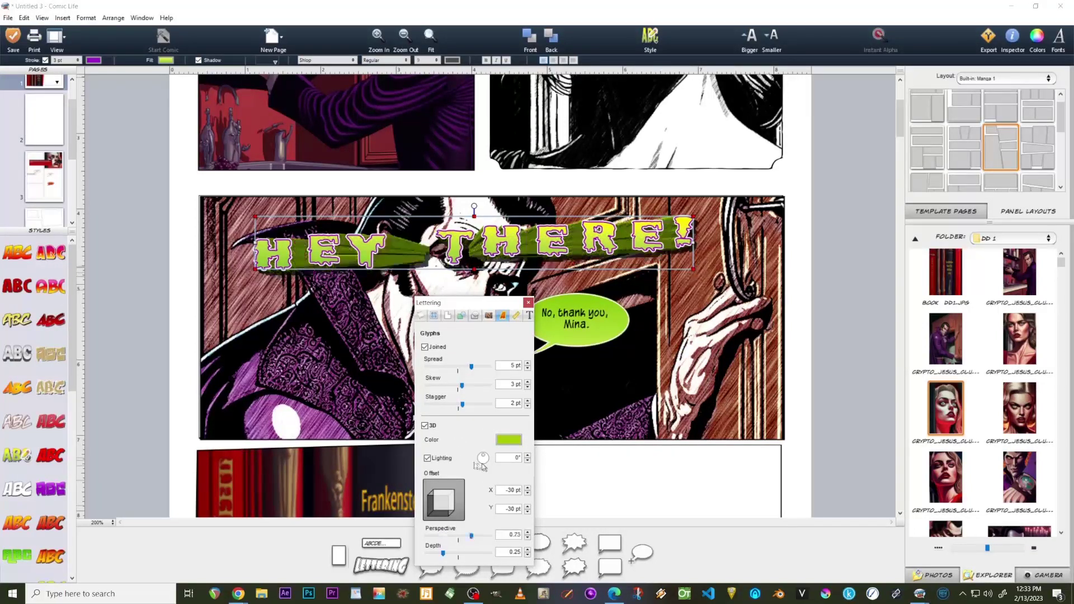
click(450, 288)
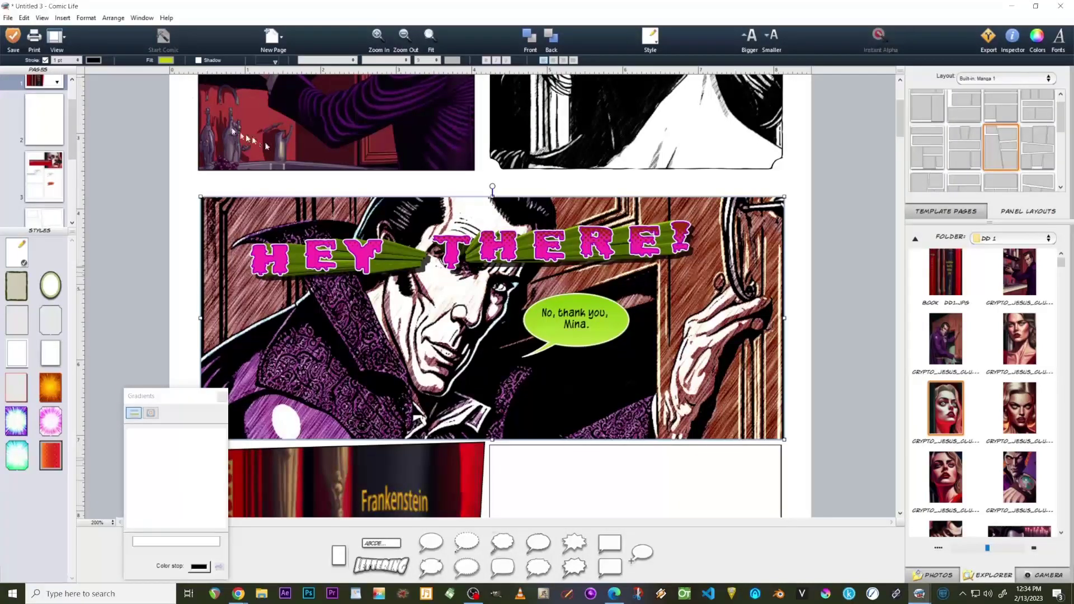
Start exporting the comic to PDF with the image limit set to 300 dpi for all pages
click(9, 18)
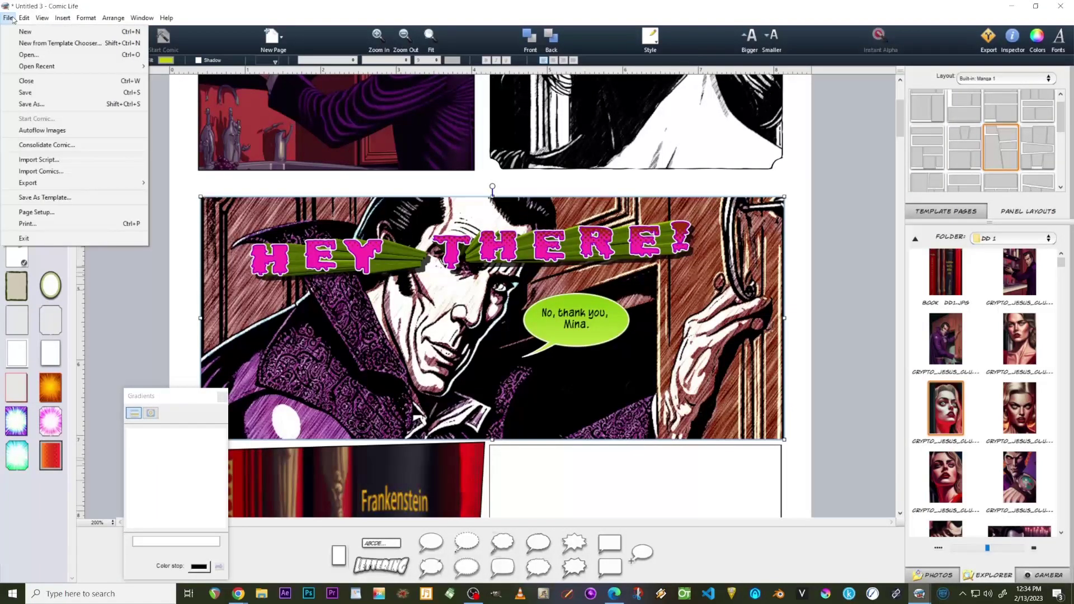
mouse_move(20, 180)
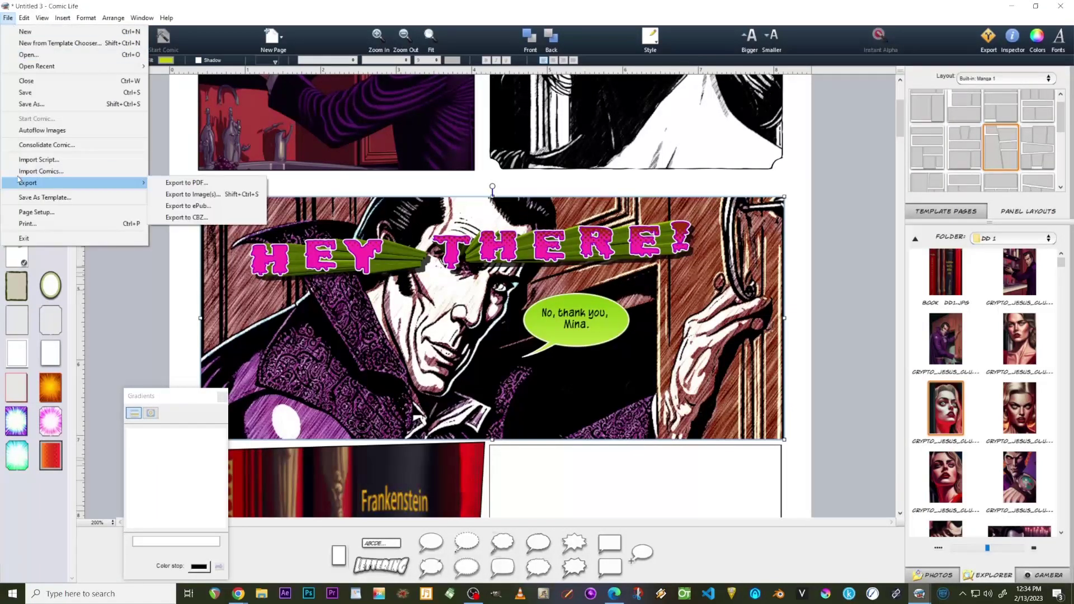
click(180, 186)
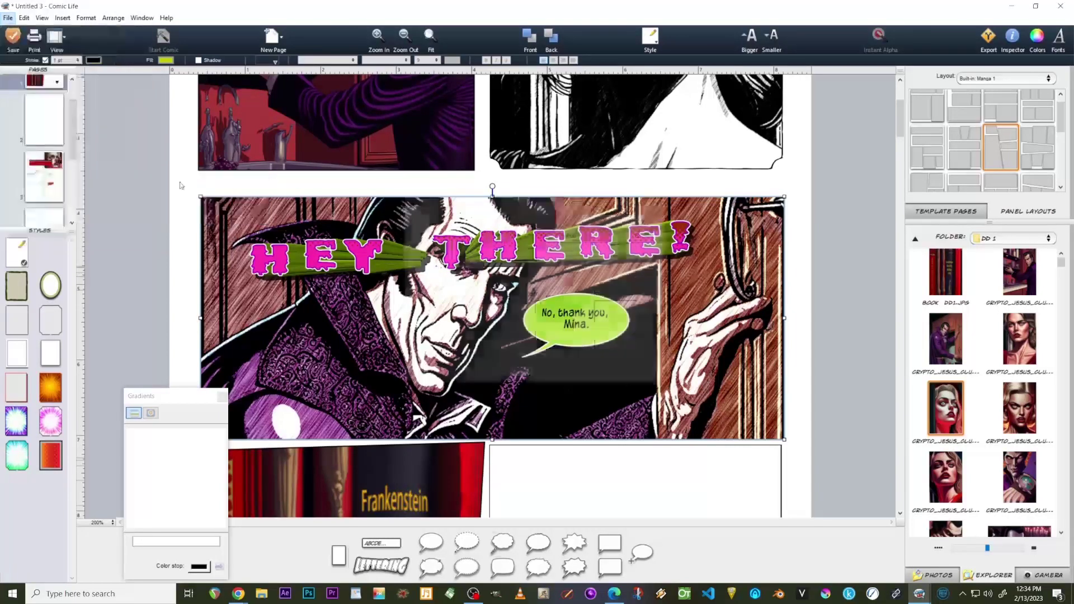
click(500, 272)
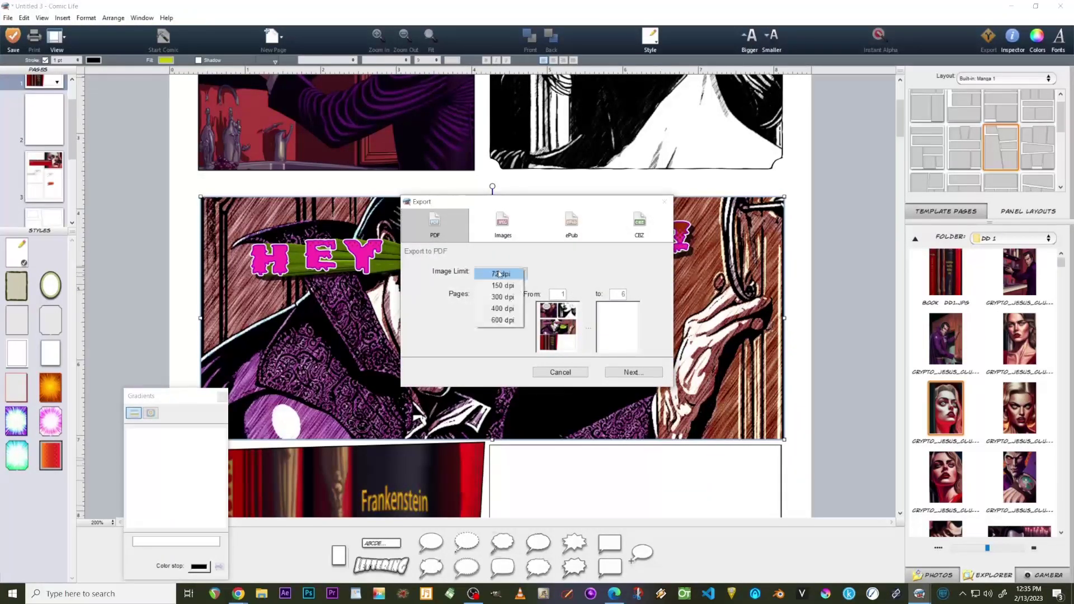
click(510, 302)
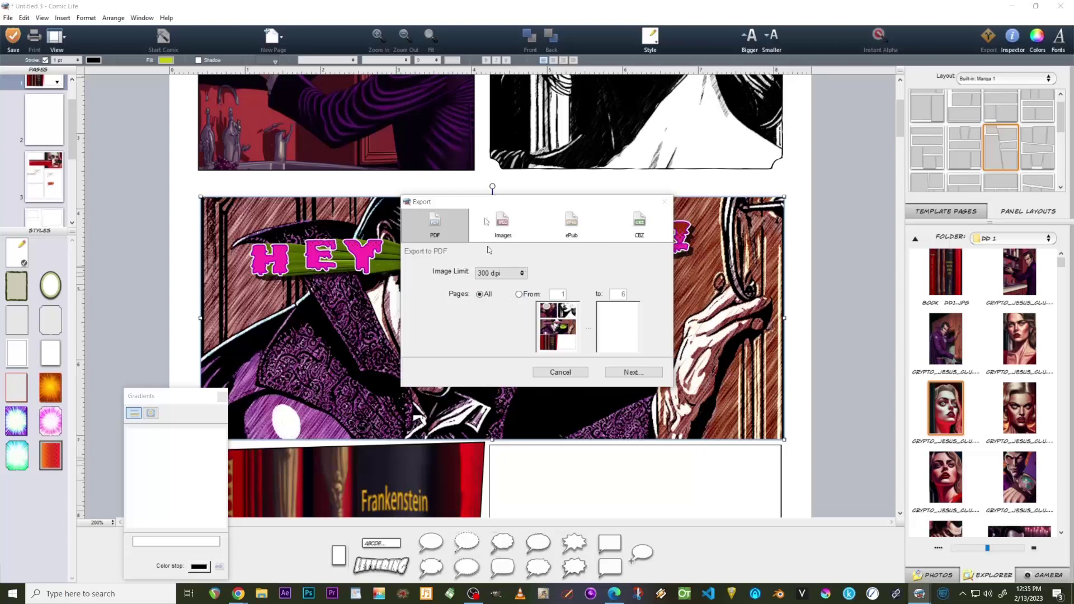
Switch the export from PDF to images to examine the format, resolution and quality options
click(500, 273)
click(495, 251)
click(505, 222)
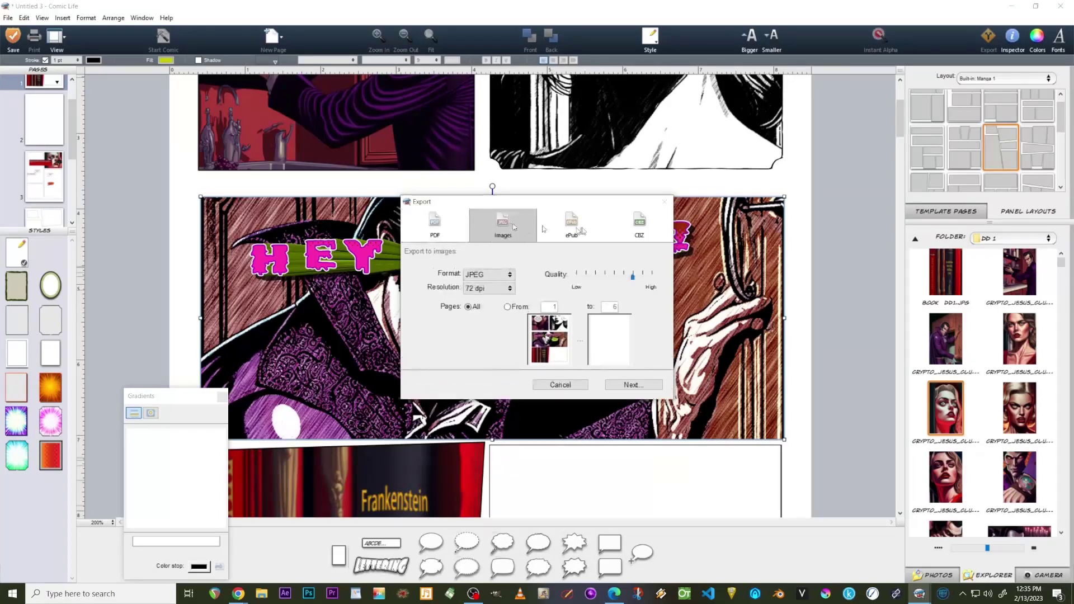
Examine the ePub and CBZ export options and the file formats available for image export
click(571, 229)
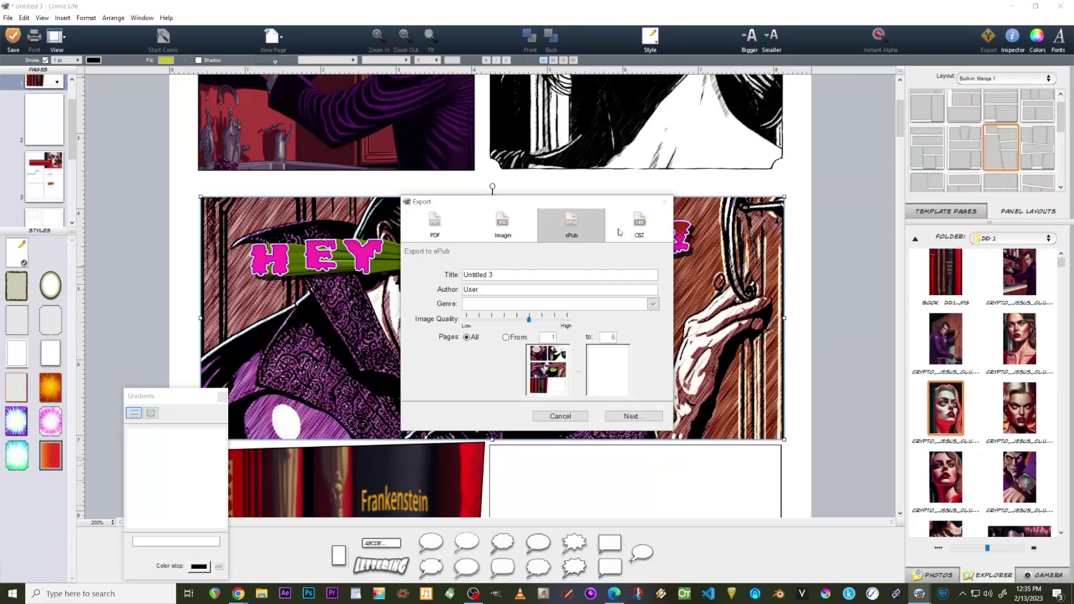
click(637, 228)
click(588, 226)
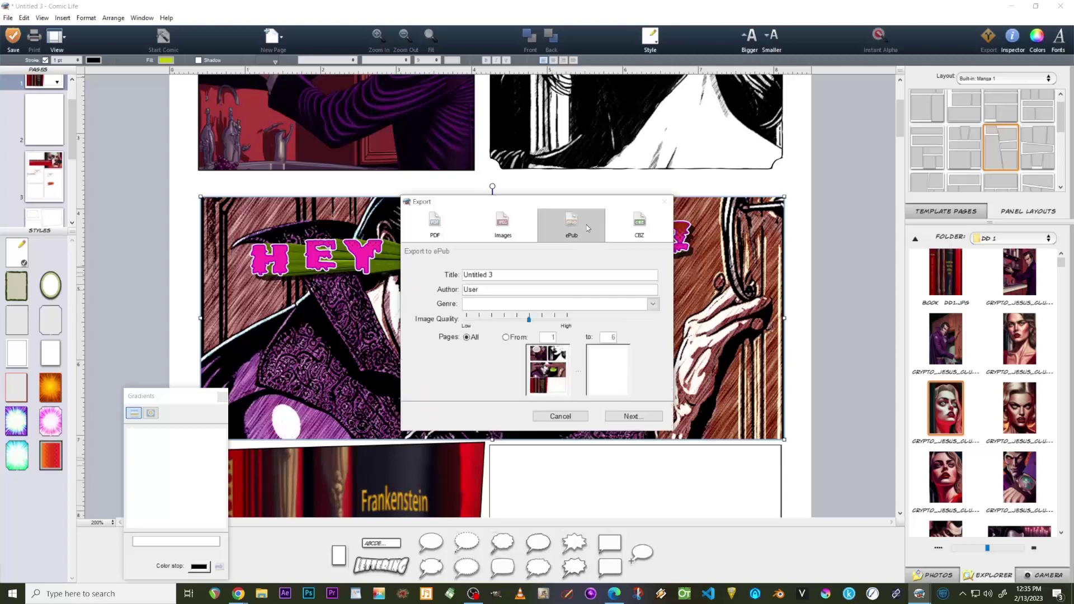
click(503, 227)
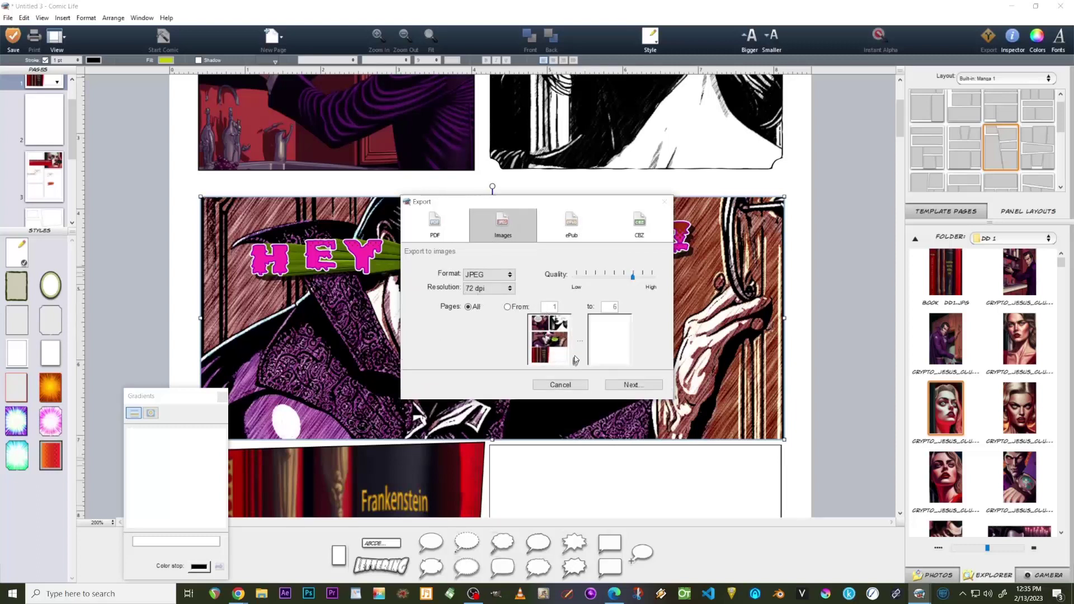
click(508, 275)
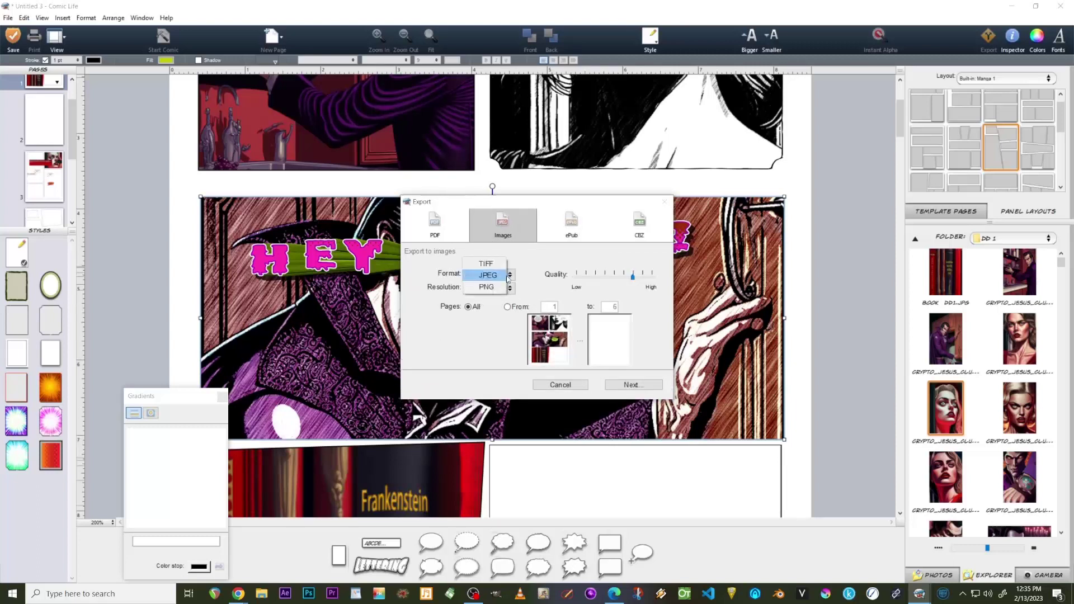
click(571, 224)
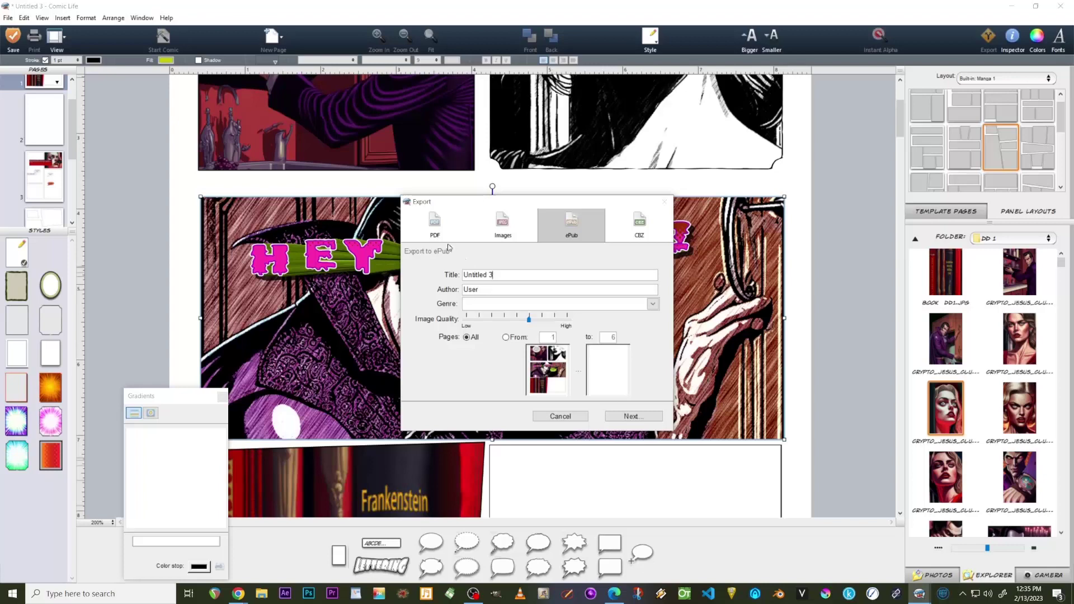
Export all pages of the comic as a PDF named "disco dracula teset" on the Desktop
click(435, 227)
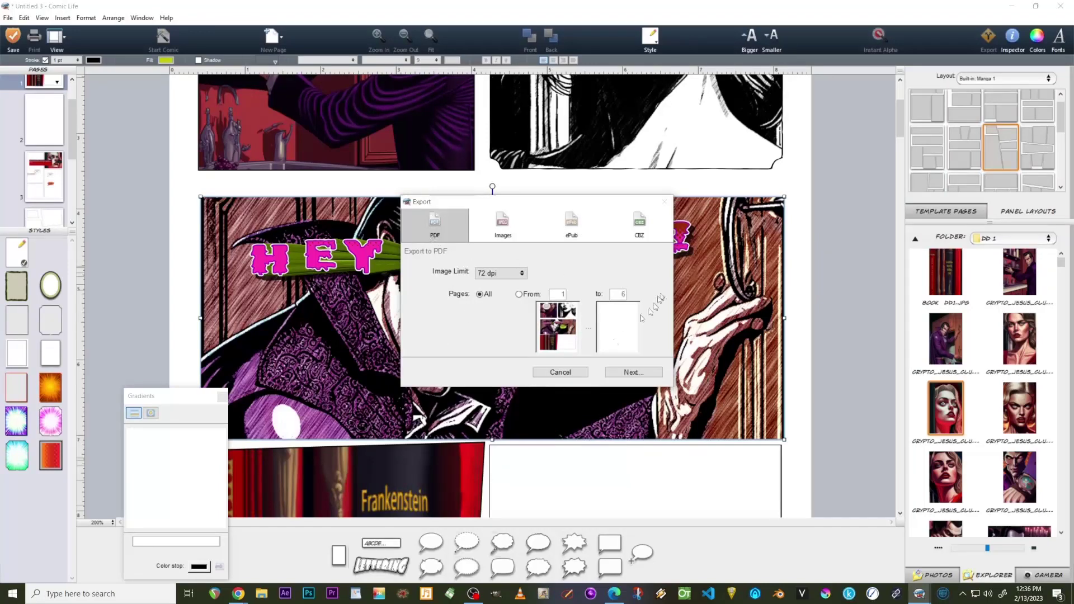
click(623, 372)
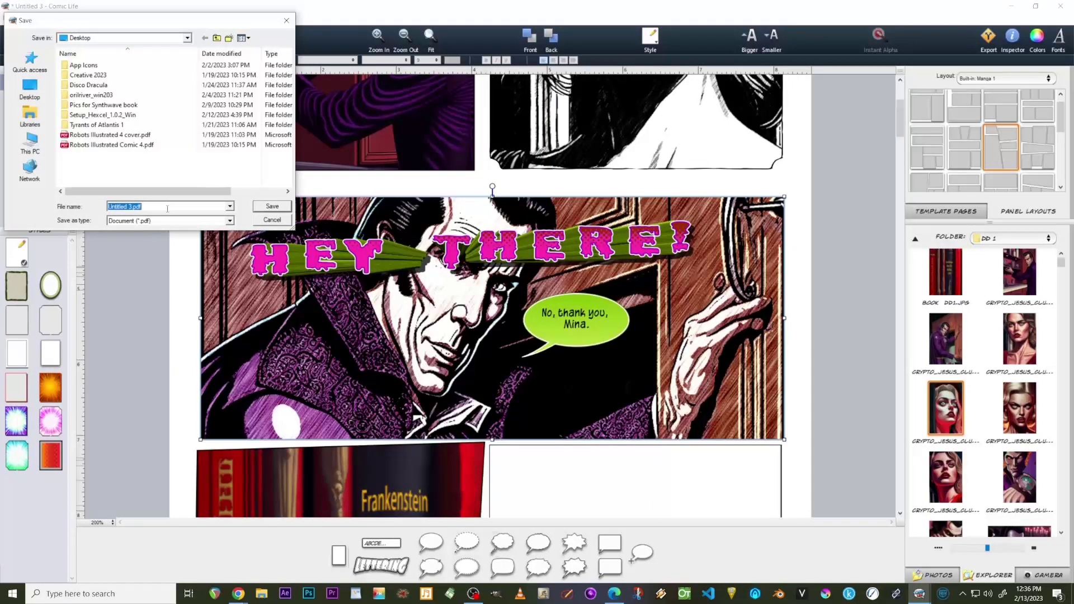
text(disco dra)
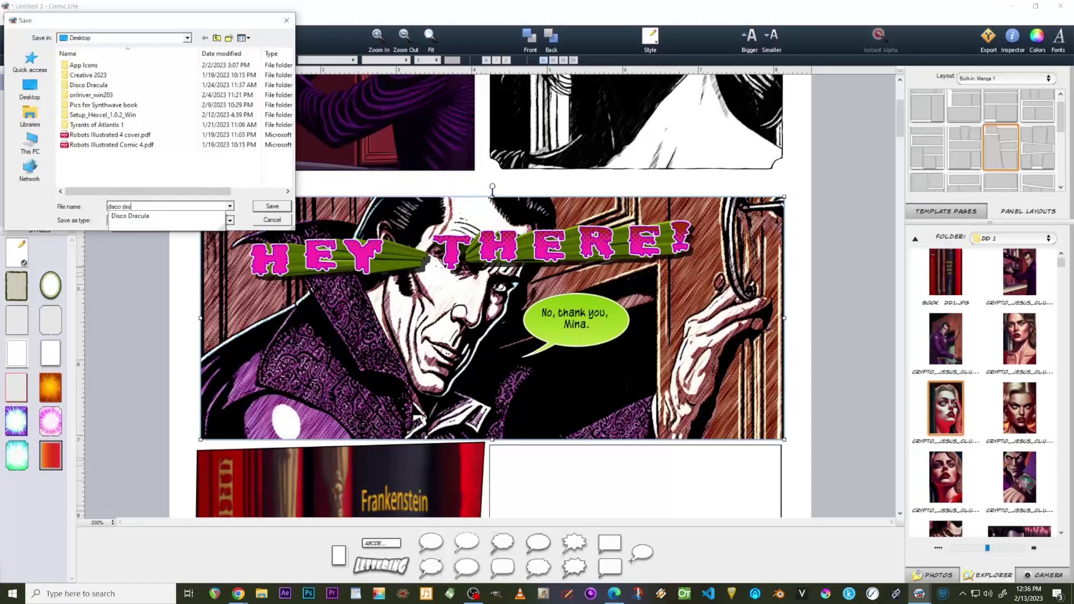
text(cula 1)
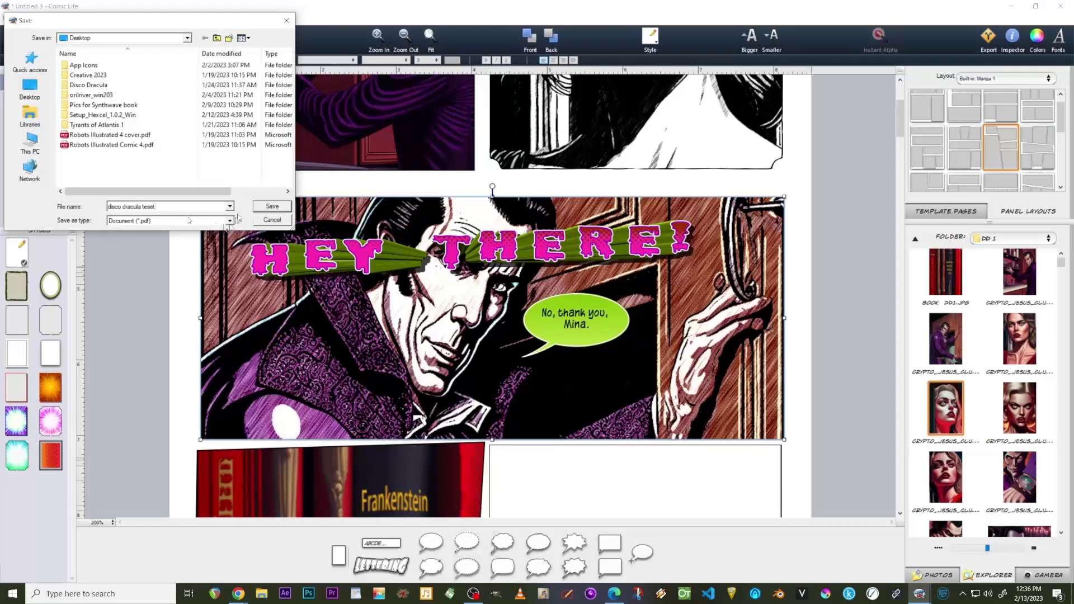
click(264, 211)
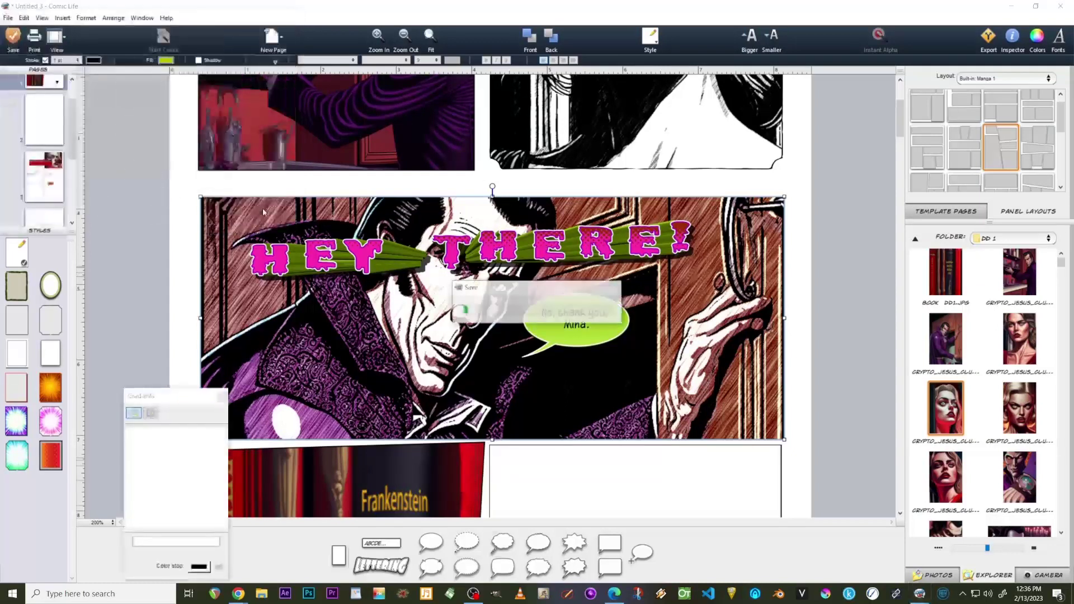
Minimize the comic, open the exported "disco dracula teset.pdf" from the desktop in Edge and look through its pages
click(1011, 6)
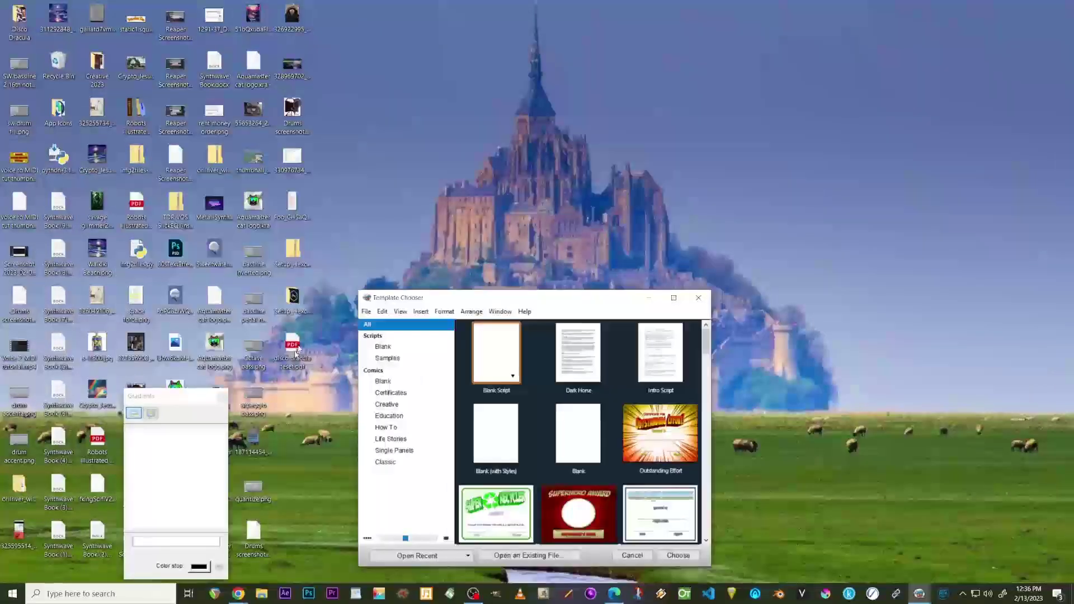
scroll(581, 239, down, 10)
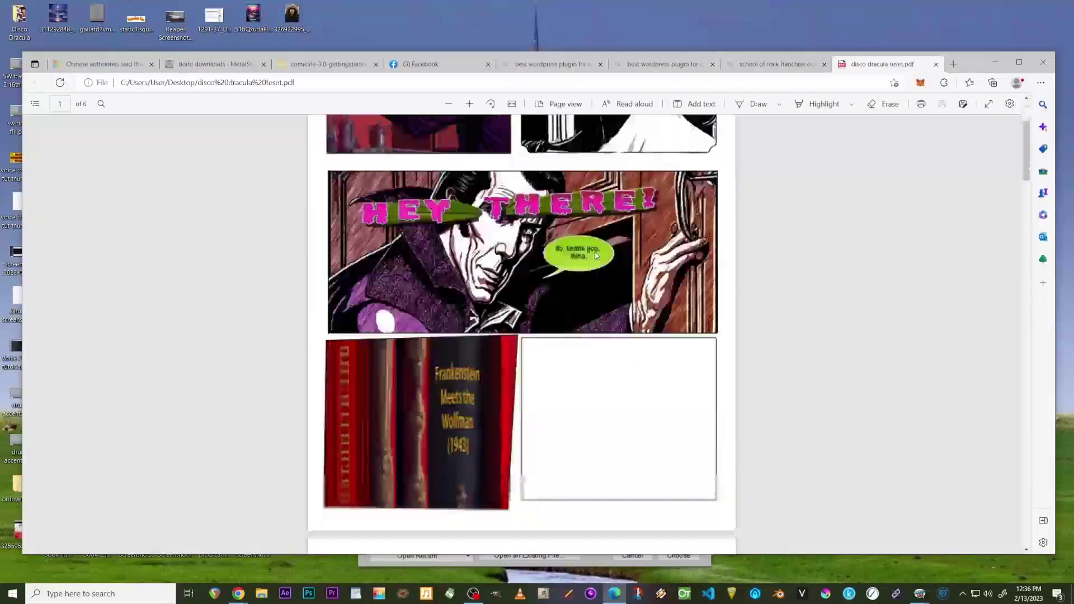
scroll(598, 258, down, 10)
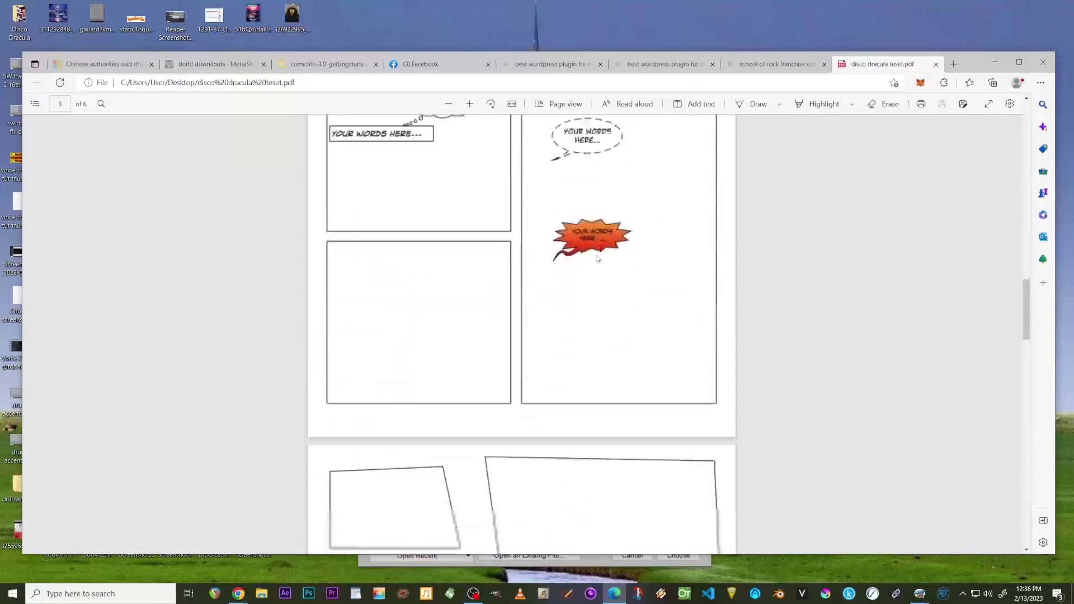
scroll(598, 259, up, 12)
scroll(598, 258, up, 2)
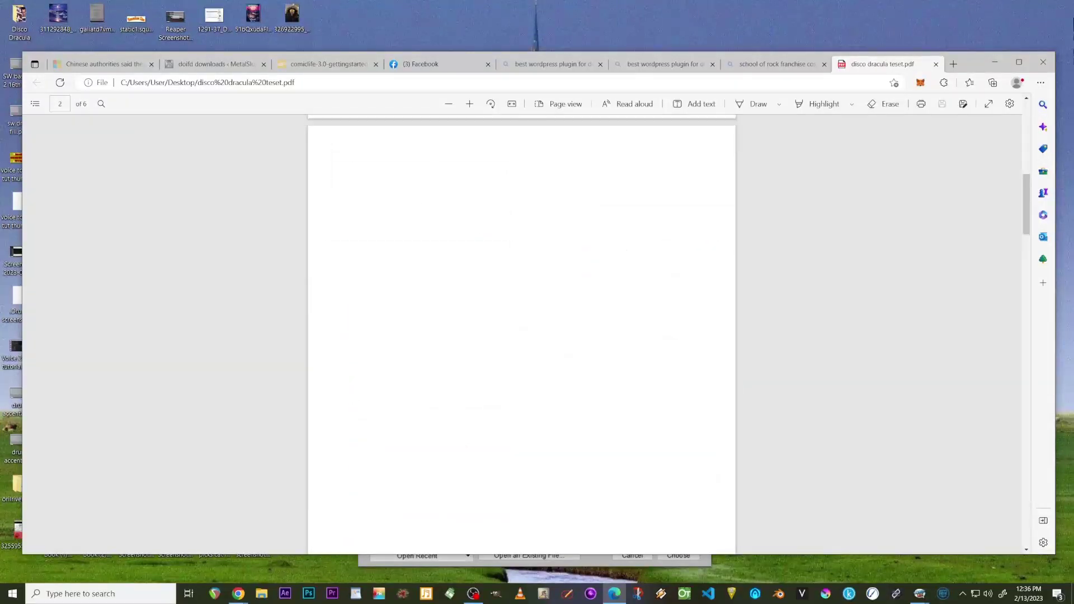